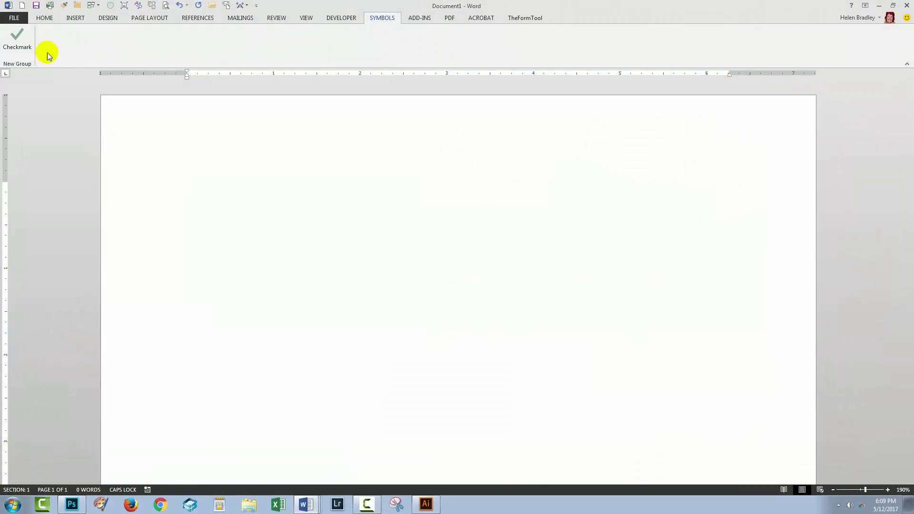
Insert two test check marks, then select and delete them
left_click(17, 37)
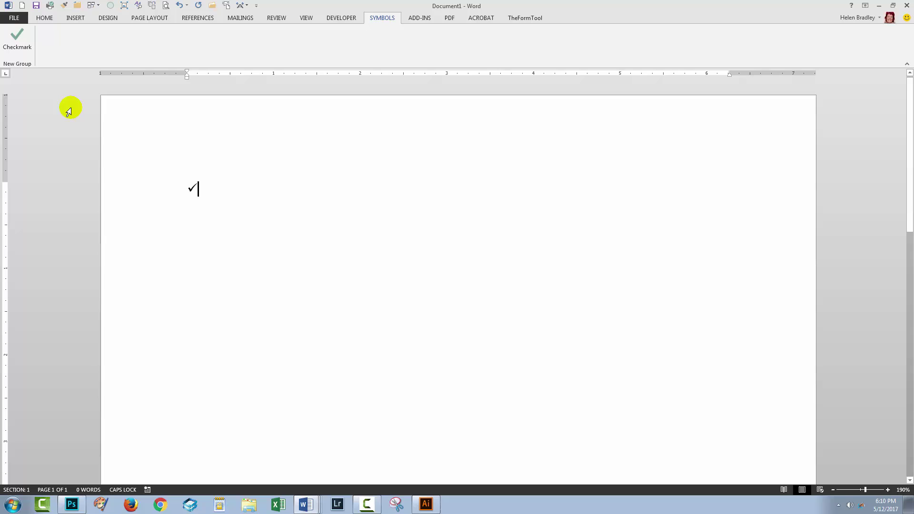
left_click(17, 37)
left_click_drag(209, 188, 187, 184)
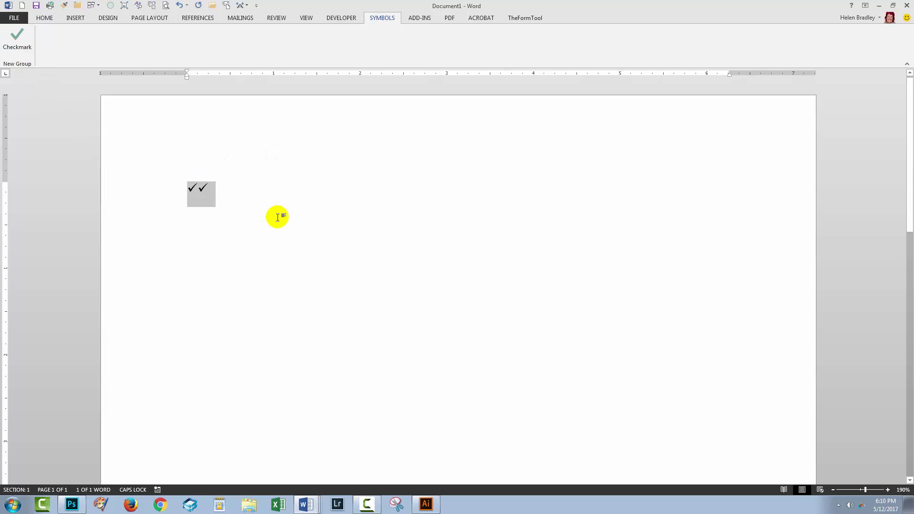
key("Delete")
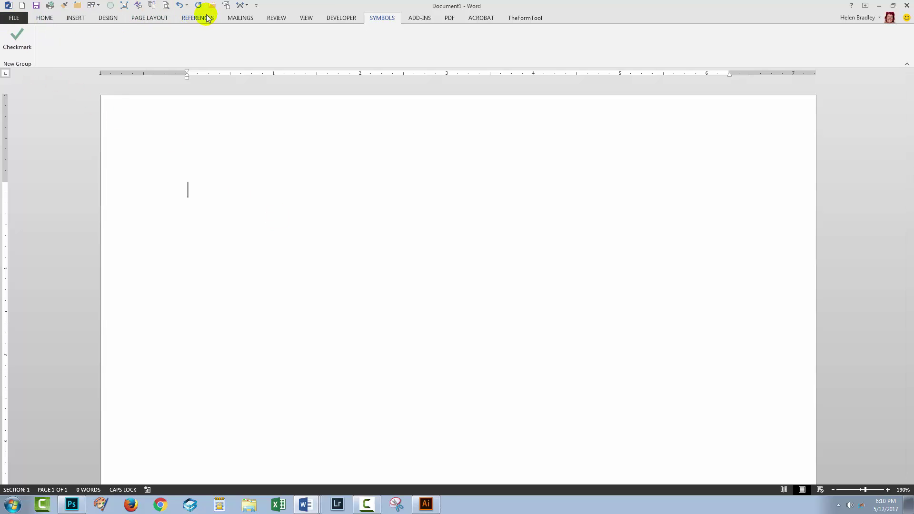
On the Developer tab, review the Customize Ribbon settings in Word Options, then cancel
left_click(333, 18)
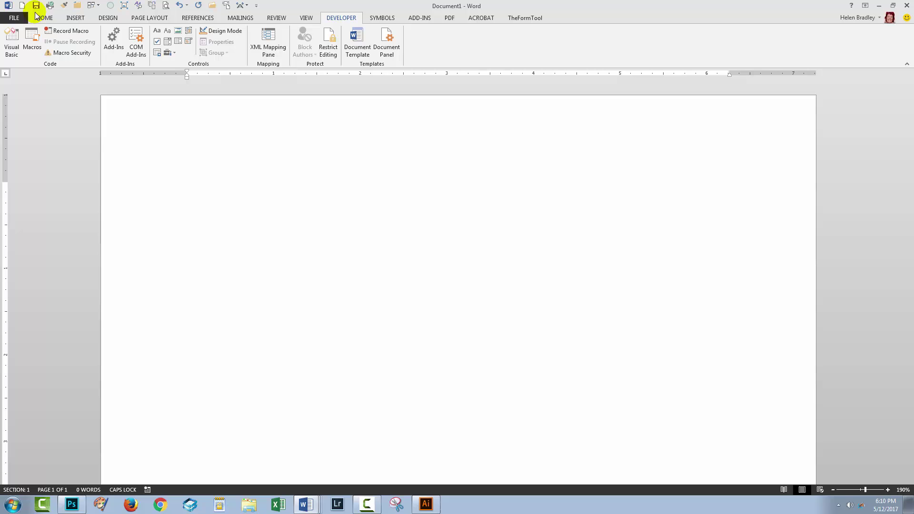
left_click(12, 20)
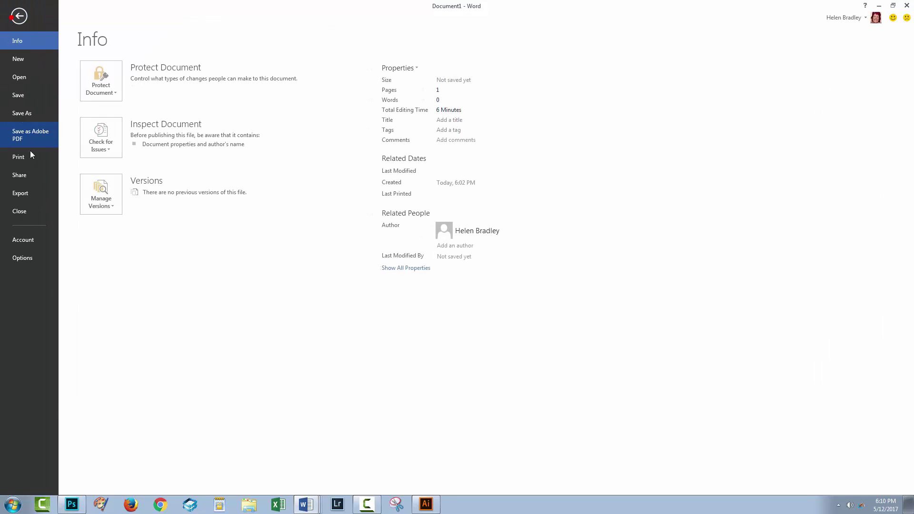
left_click(18, 258)
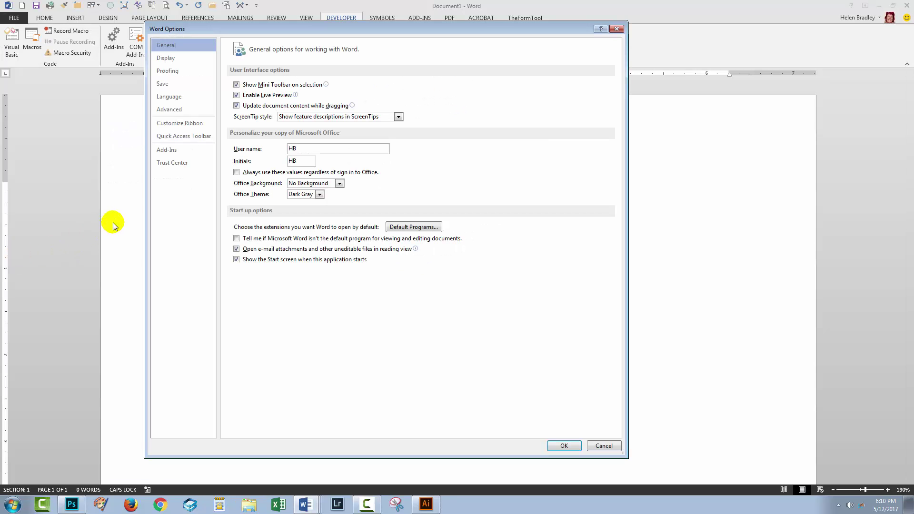
left_click(176, 125)
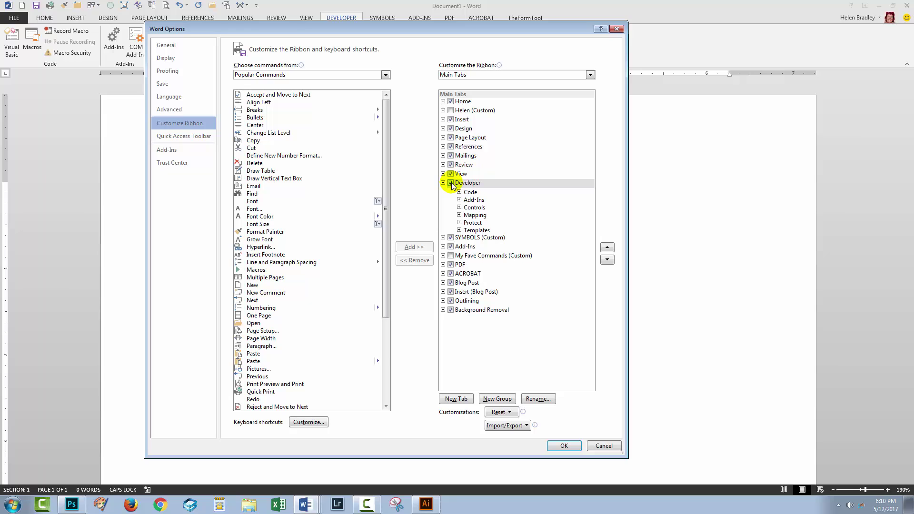
left_click(605, 446)
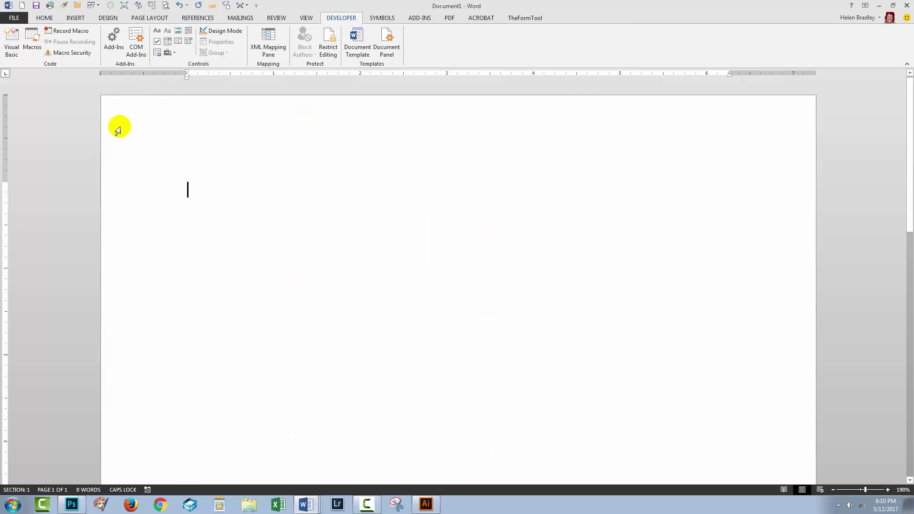
Start recording a macro named CentsSymbol, stored in Normal.dotm, using the Button option
left_click(61, 31)
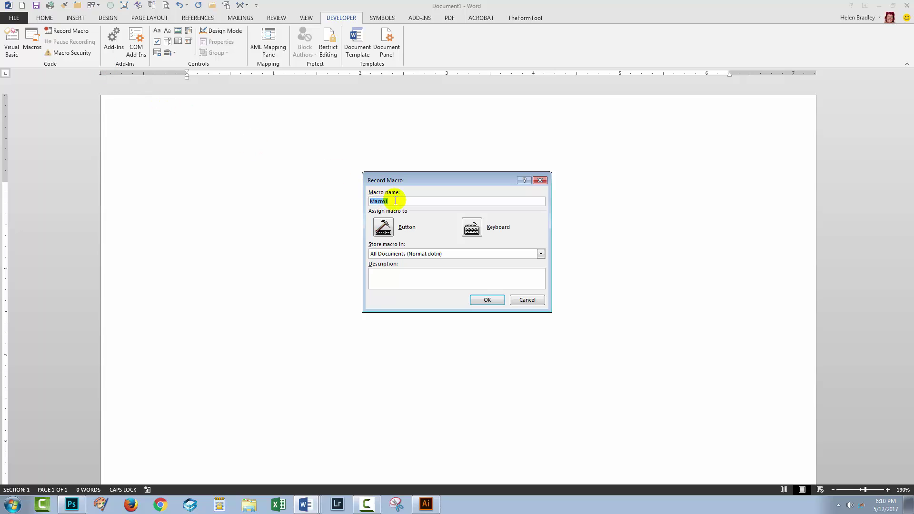
type("C")
key("Caps_Lock")
type("entsSymbol")
left_click(385, 228)
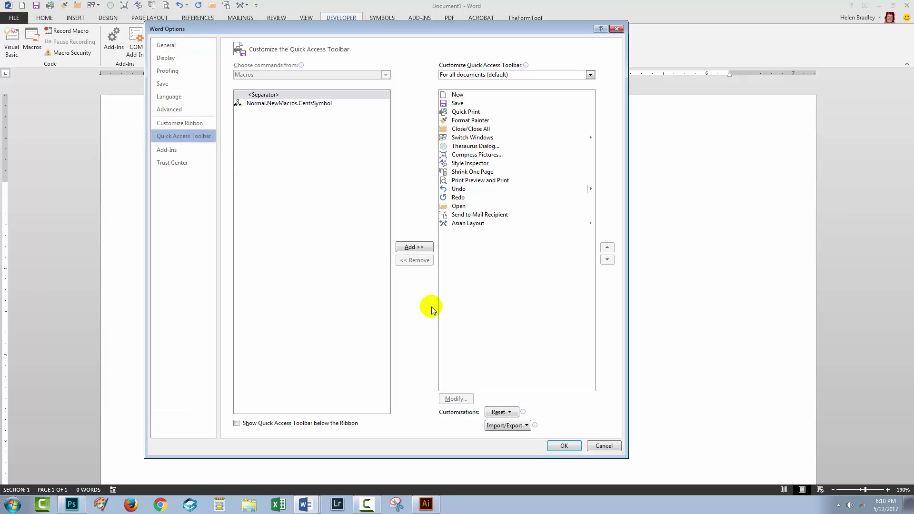
left_click(563, 446)
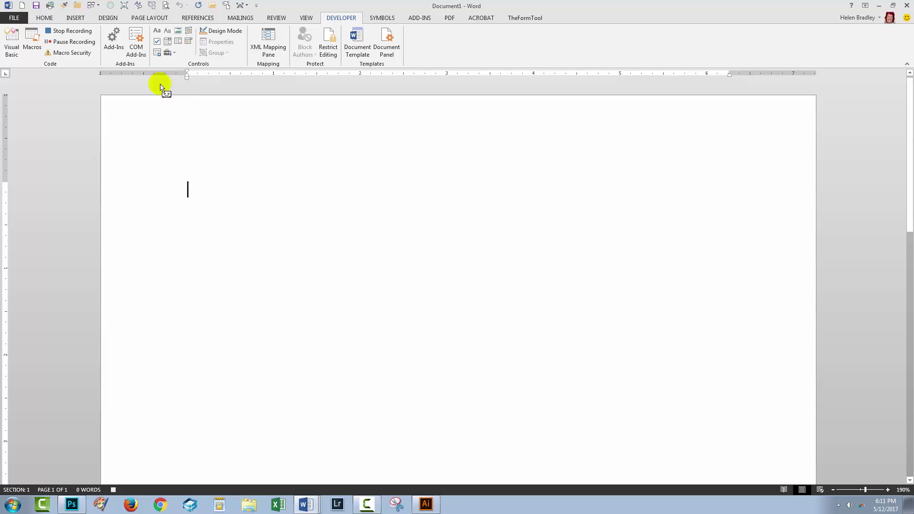
Insert a ¢ cent sign from More Symbols using the normal text font
left_click(75, 18)
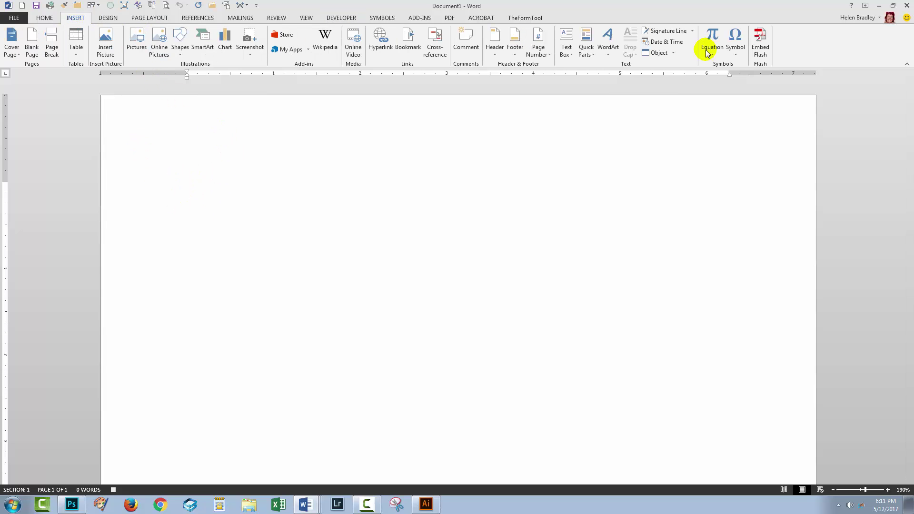
left_click(734, 42)
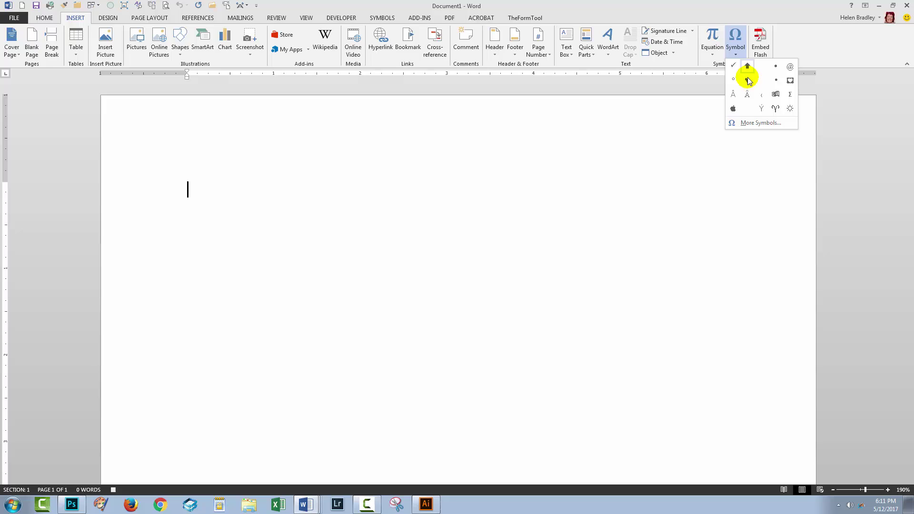
left_click(752, 123)
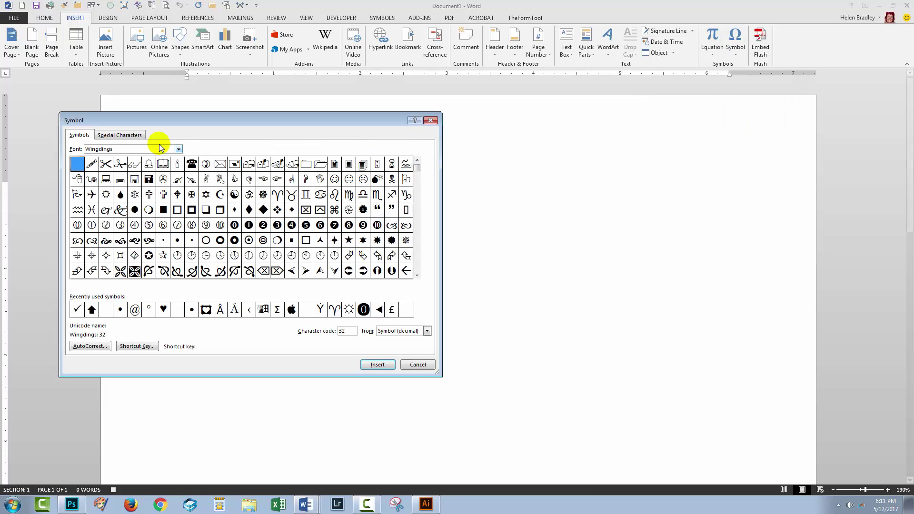
left_click(178, 150)
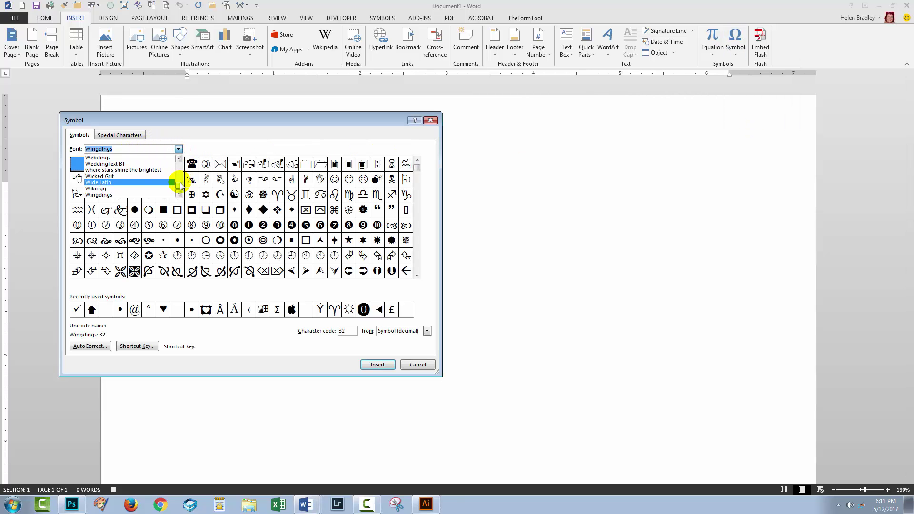
left_click(120, 158)
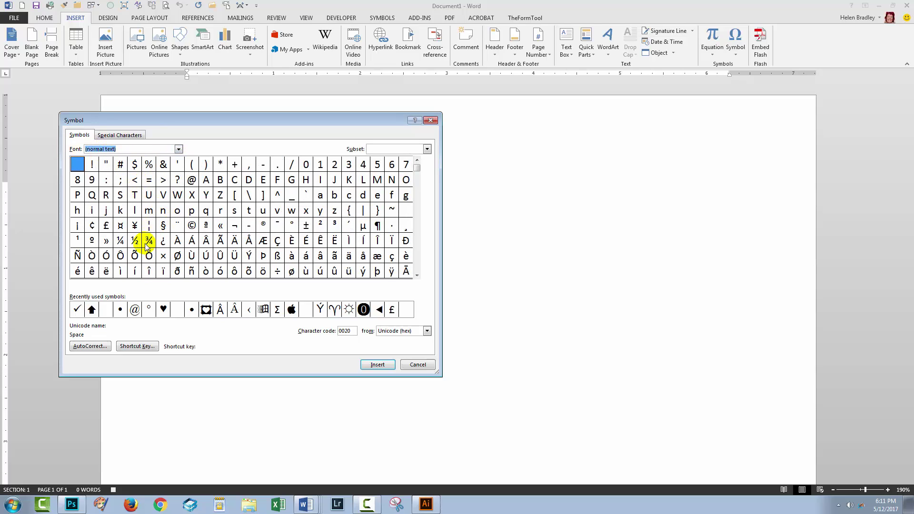
left_click(91, 226)
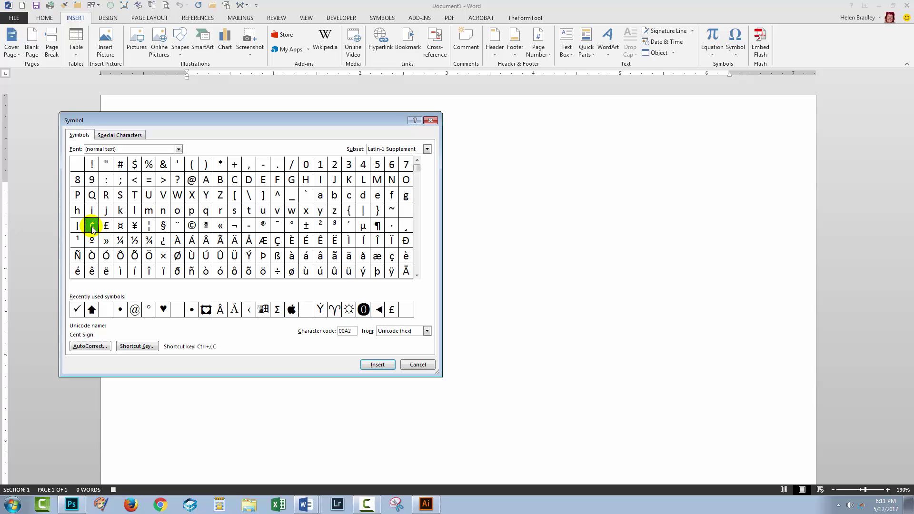
left_click(374, 365)
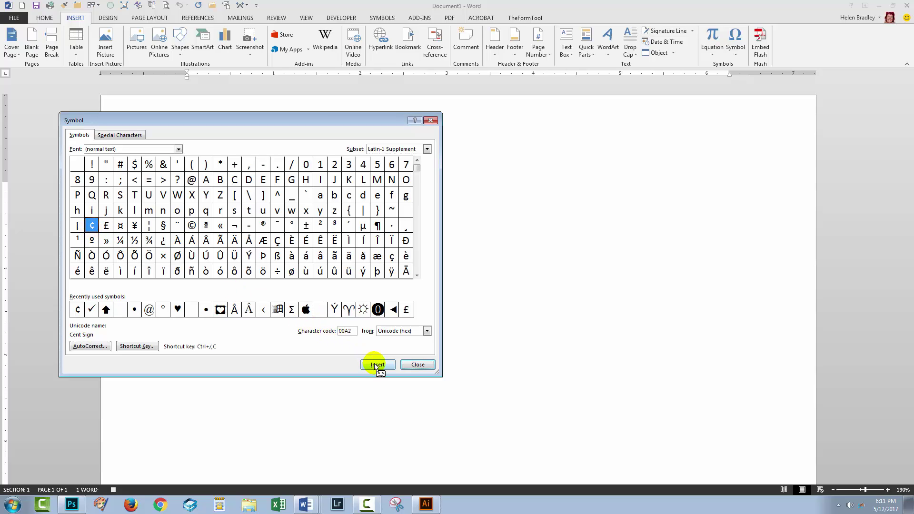
left_click(417, 365)
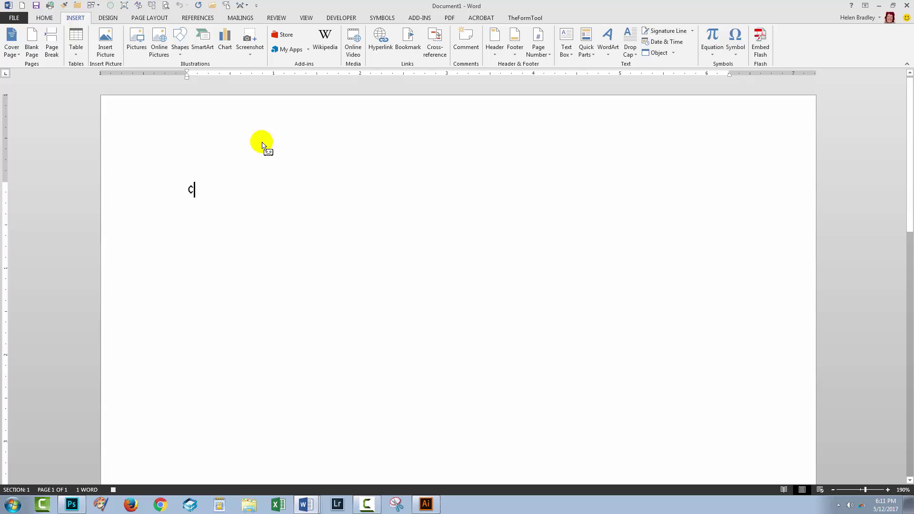
Stop the macro recording and delete the test cent sign from the page
left_click(341, 17)
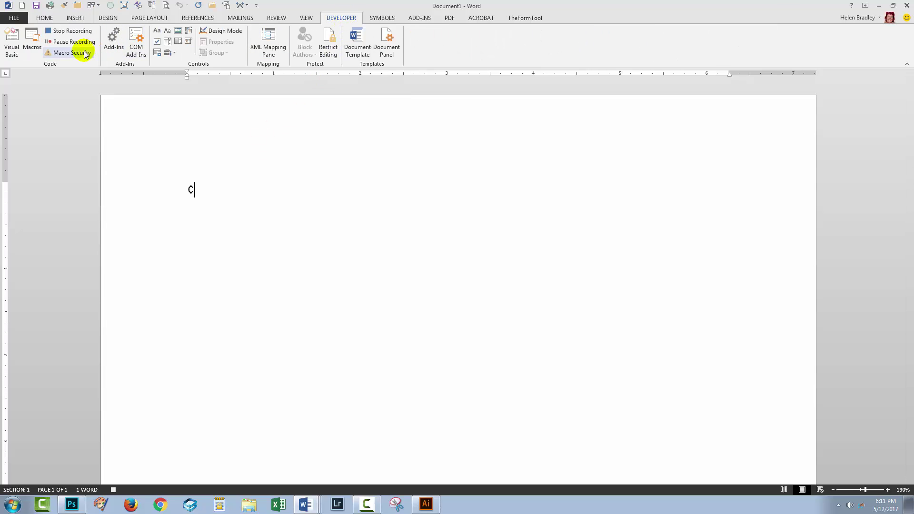
left_click(67, 32)
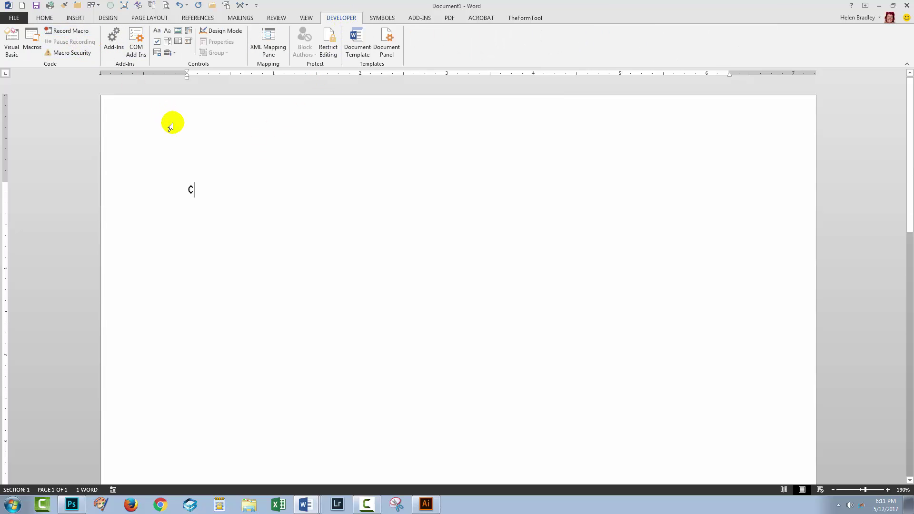
double_click(190, 186)
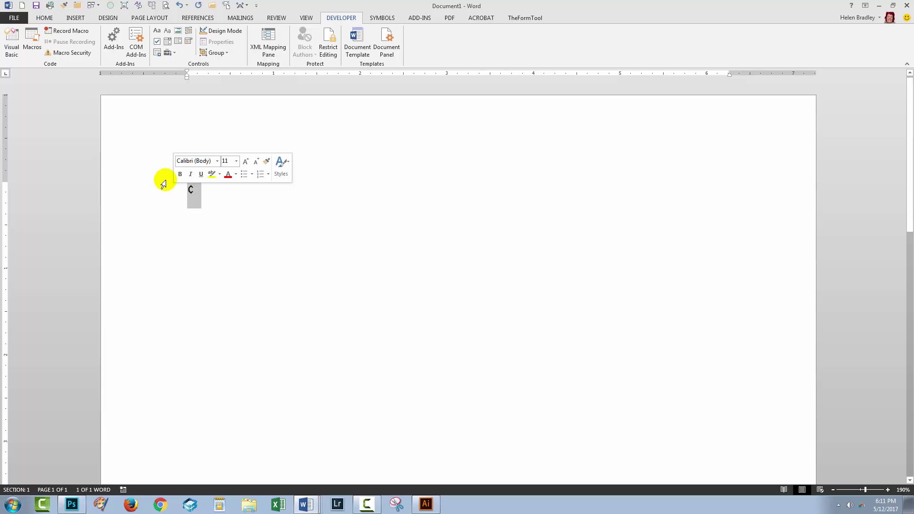
key("Delete")
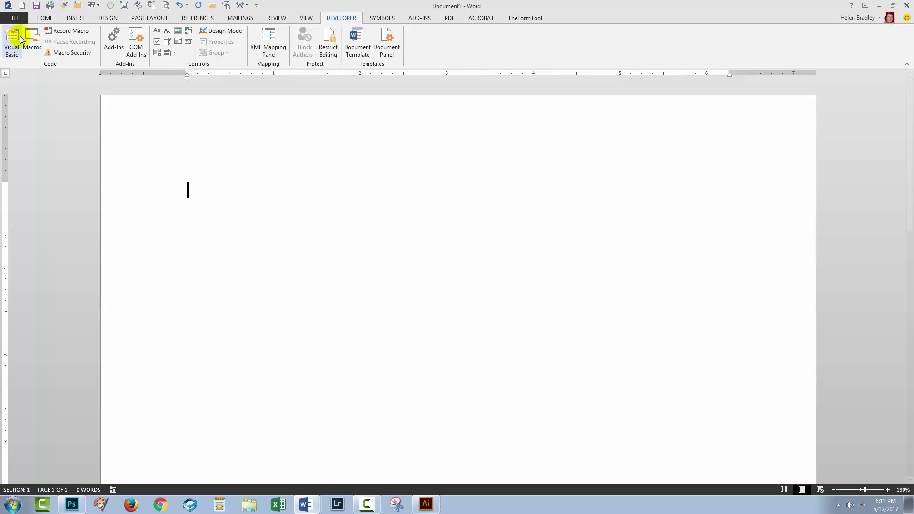
In Customize Ribbon, add a new tab after Developer, rename it More Symbols, and select its New Group
left_click(12, 19)
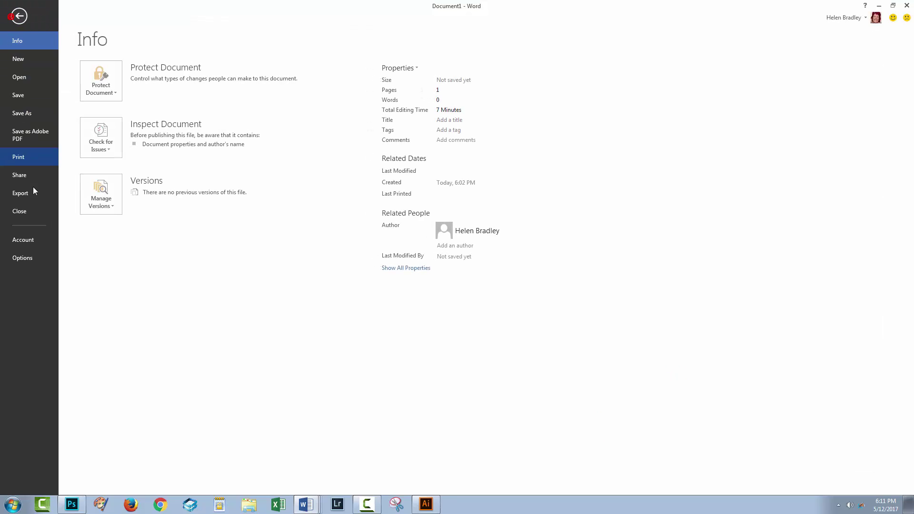
left_click(25, 258)
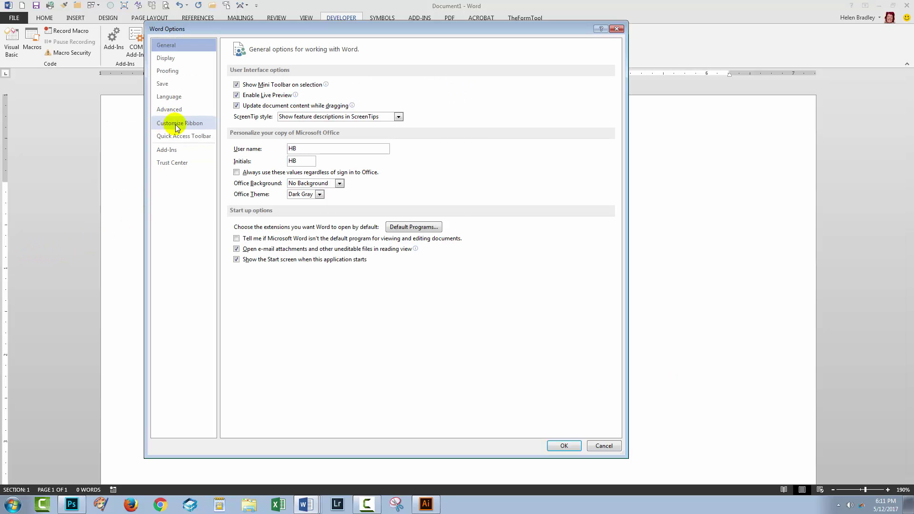
left_click(177, 123)
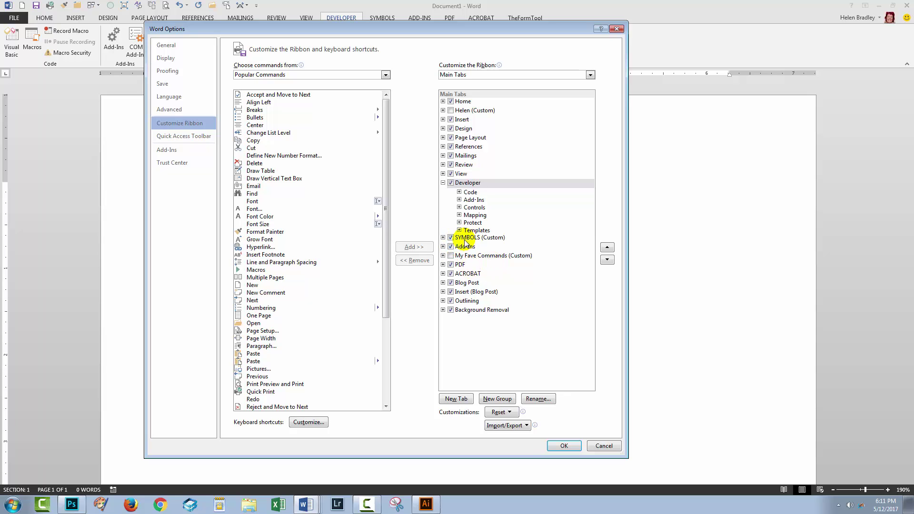
left_click(454, 400)
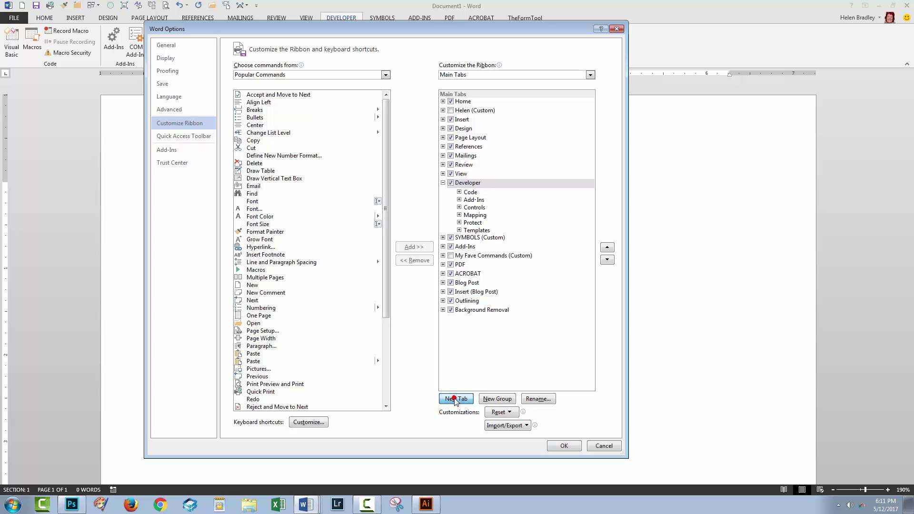
left_click(475, 237)
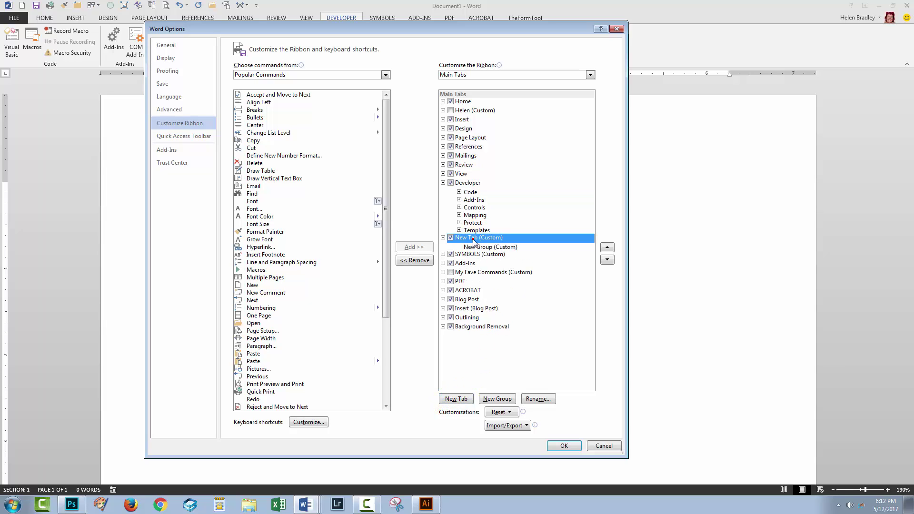
left_click(540, 399)
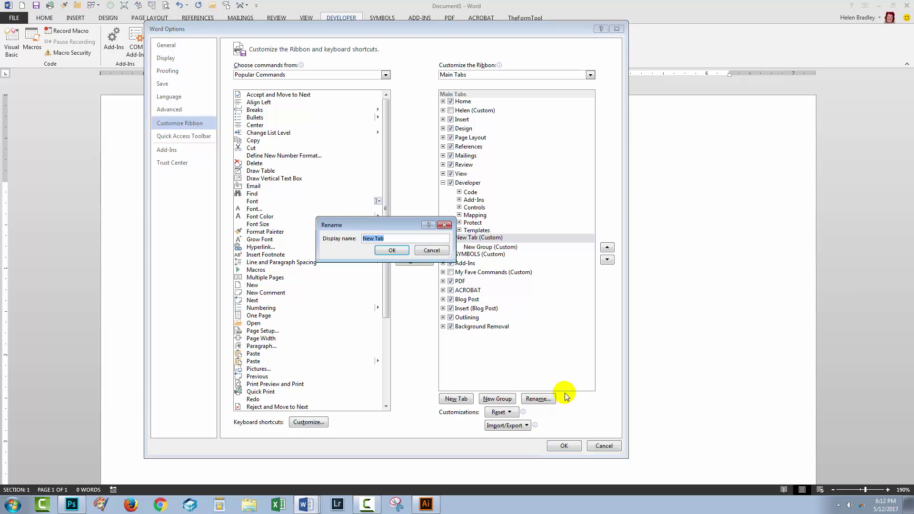
type("More Symbols")
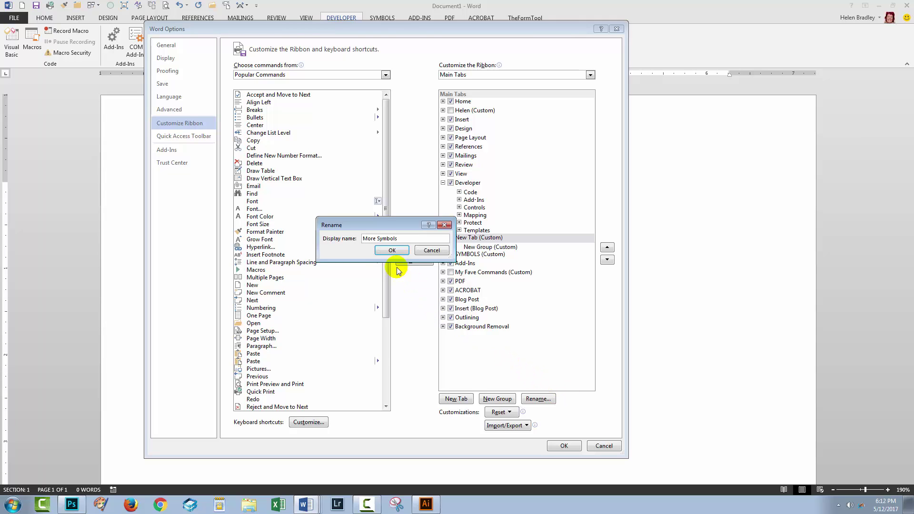
left_click(391, 251)
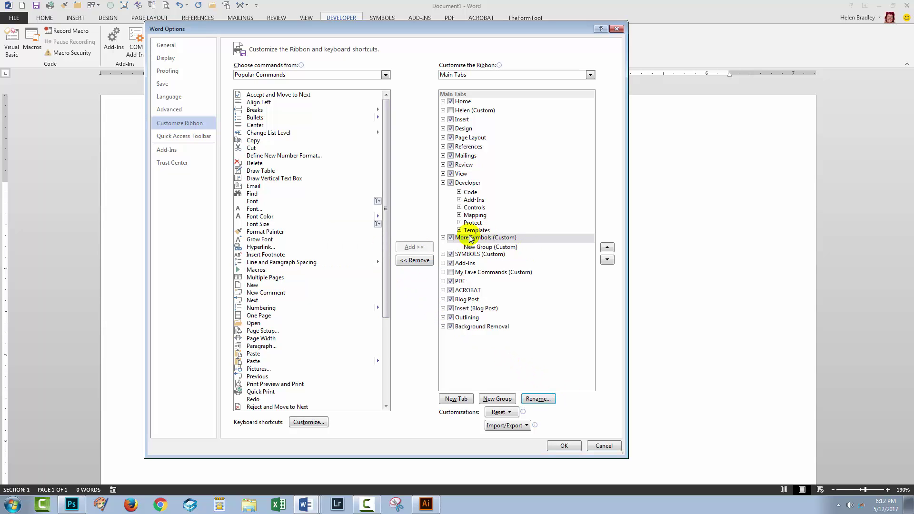
left_click(479, 248)
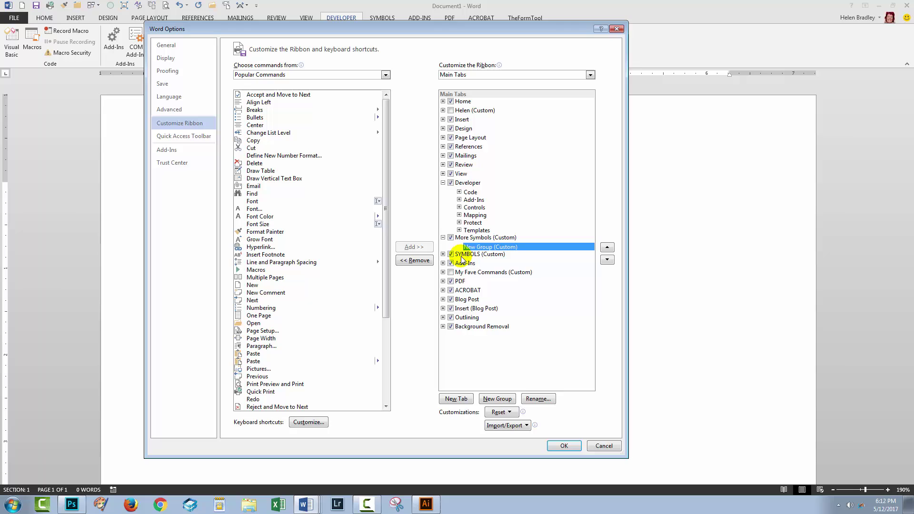
Add the Normal.NewMacros.CentsSymbol macro to the More Symbols tab's New Group
left_click(293, 77)
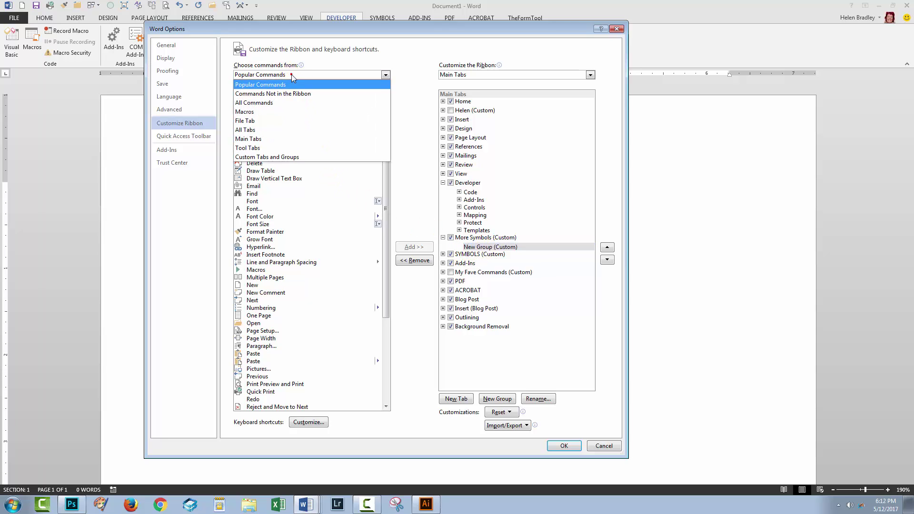
left_click(256, 114)
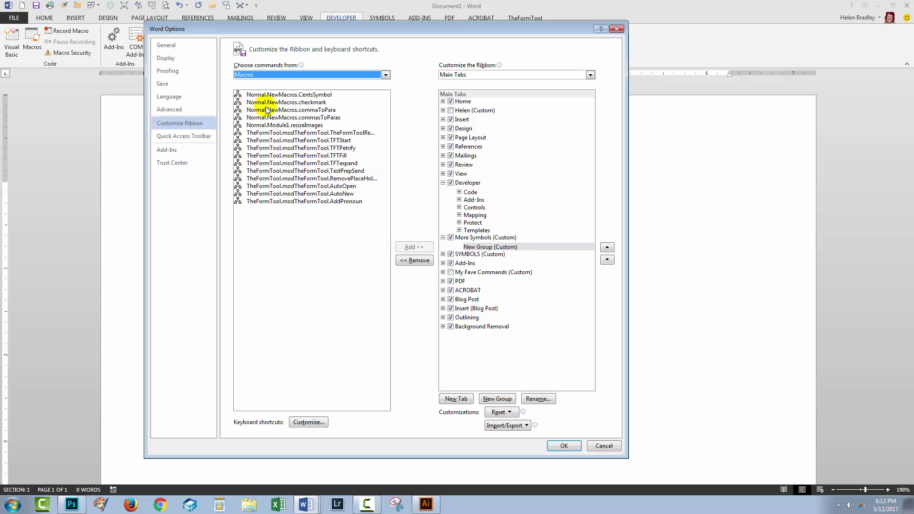
left_click(292, 95)
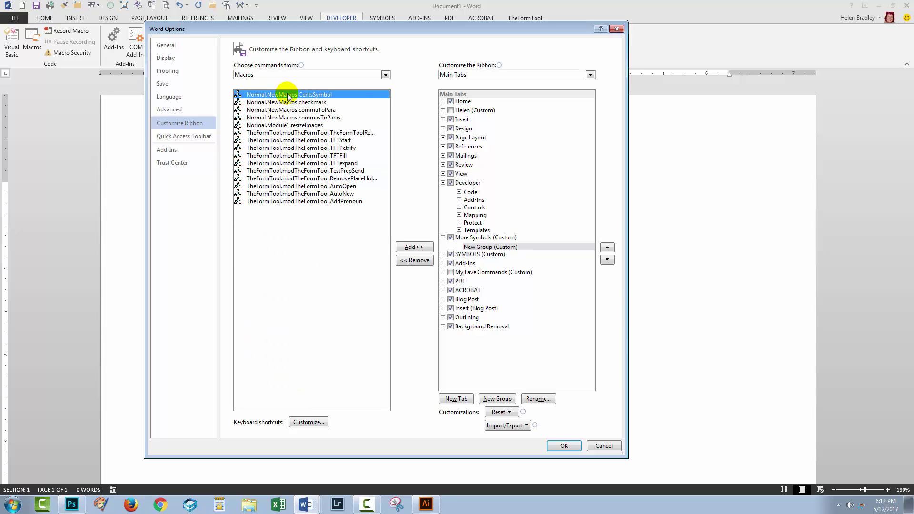
left_click(486, 249)
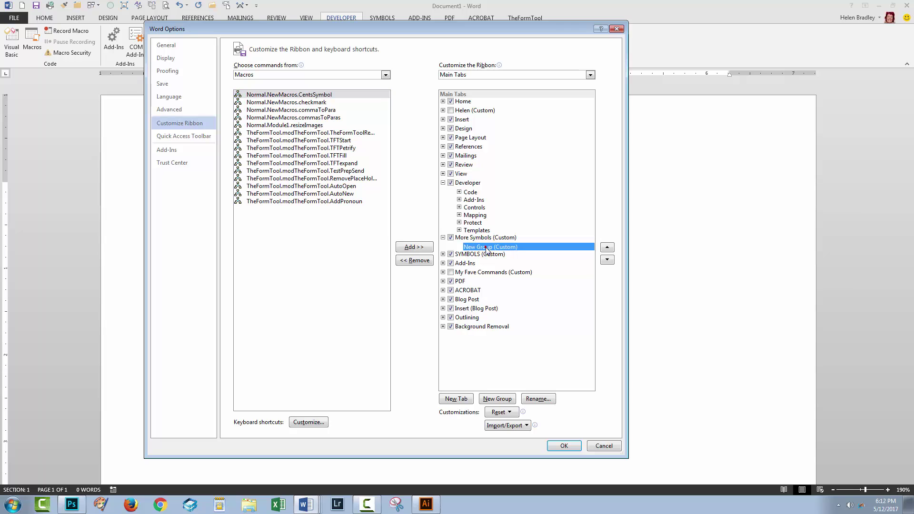
left_click(408, 248)
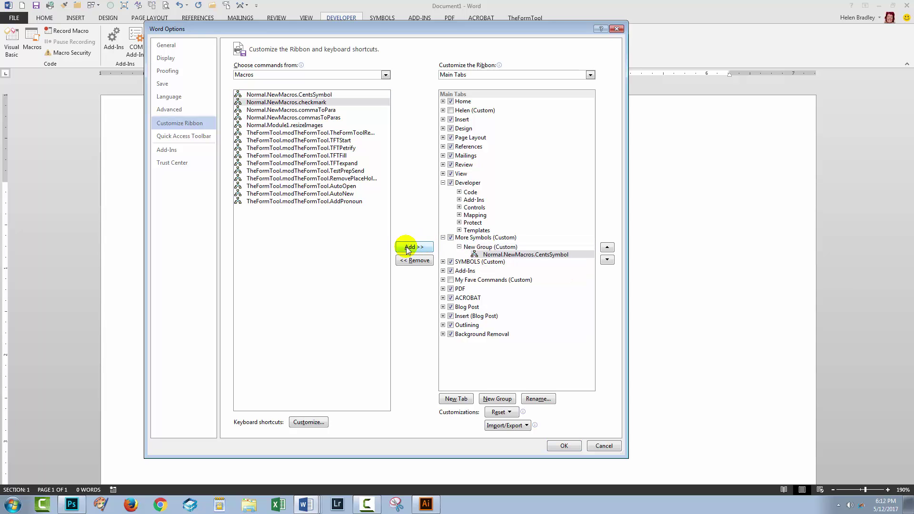
Rename the added macro's display name to Cents Symbol and give it an icon
left_click(507, 254)
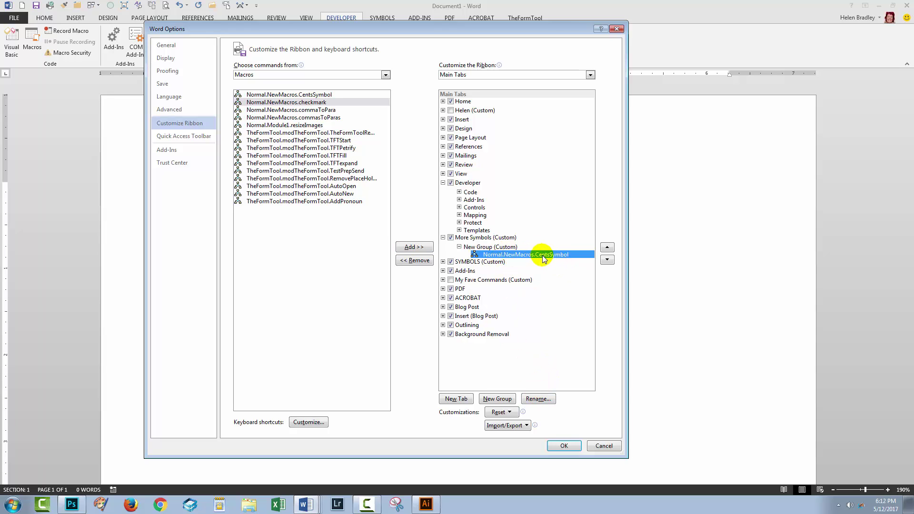
left_click(538, 399)
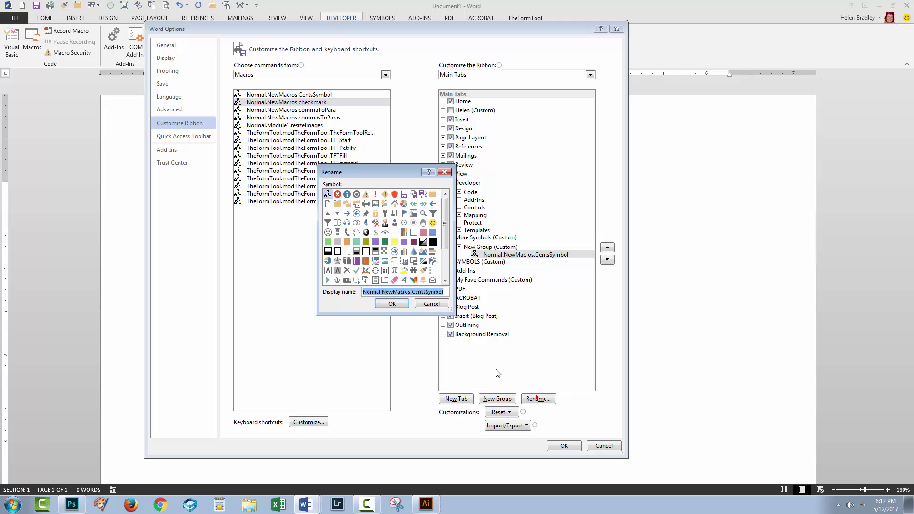
left_click(412, 292)
key("shift+Home")
key("Delete")
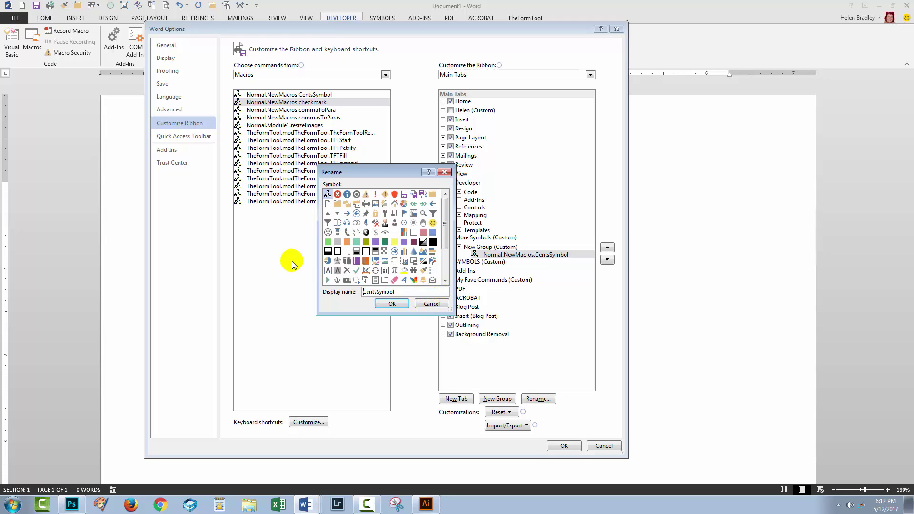
key("Right")
key("Right")
key("Right")
key("Right")
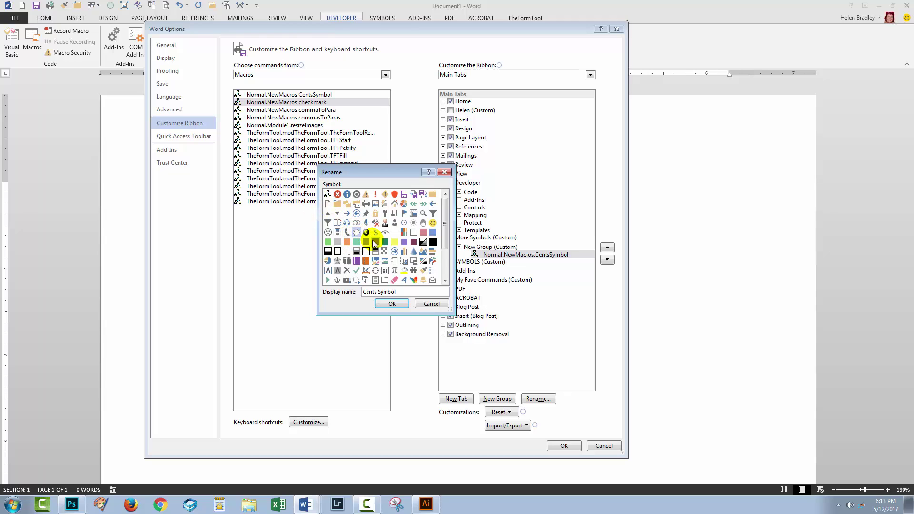
left_click(392, 303)
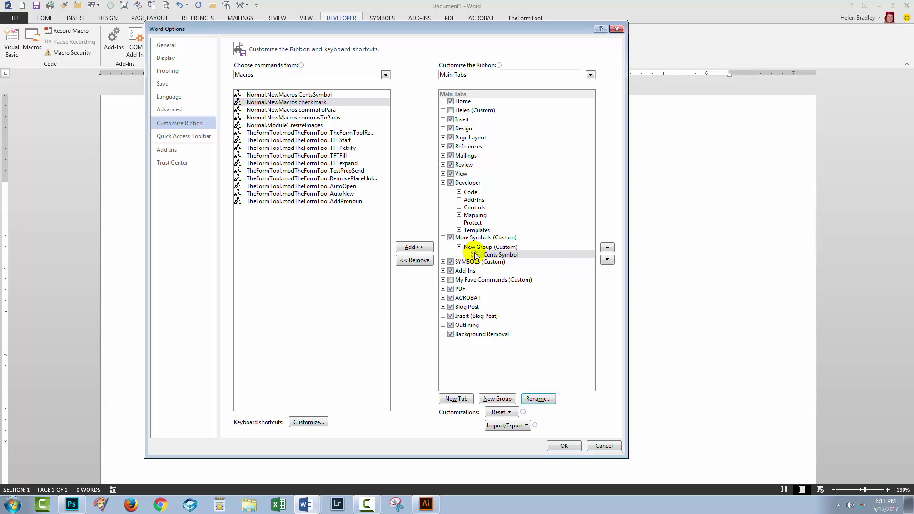
Rename New Group to Handy Symbols and apply the ribbon changes with OK
left_click(481, 249)
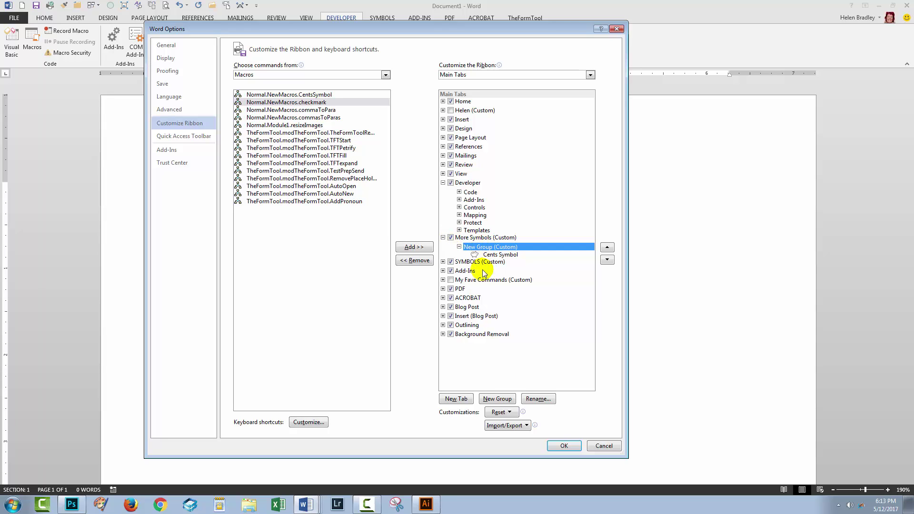
left_click(537, 399)
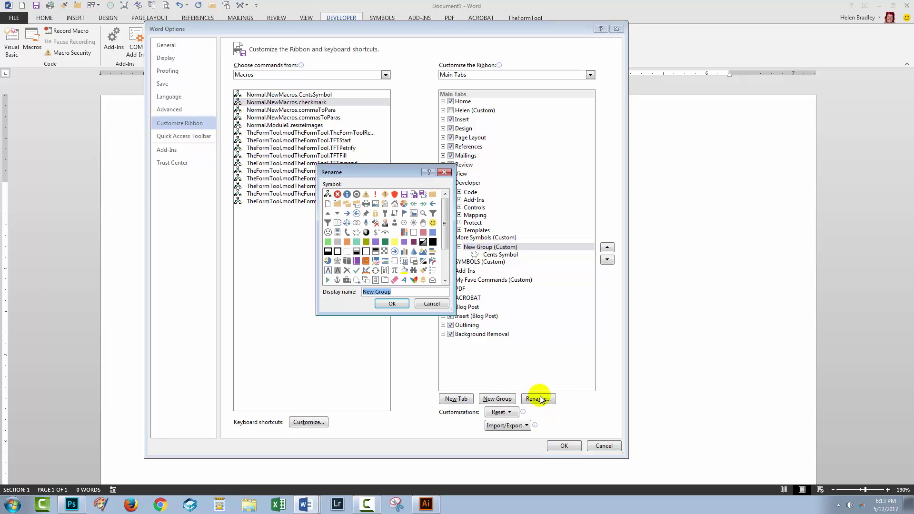
type("Handy Symbols")
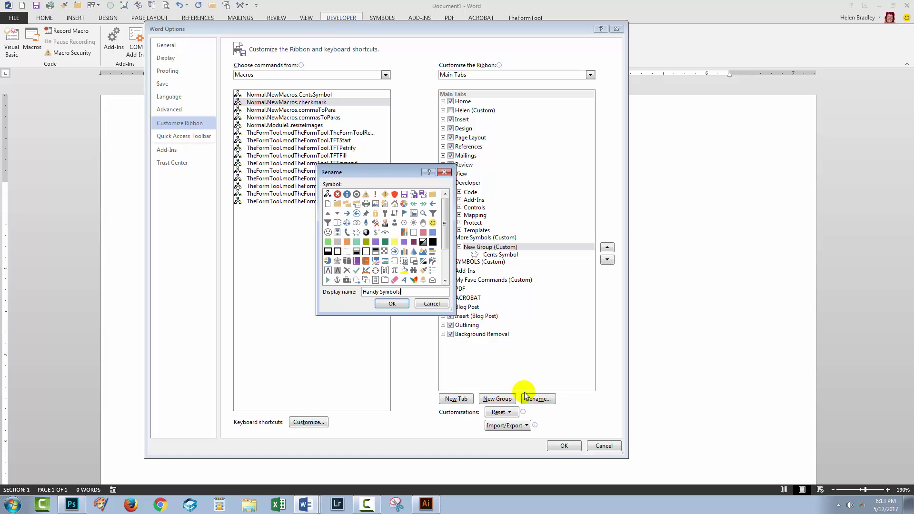
left_click(392, 304)
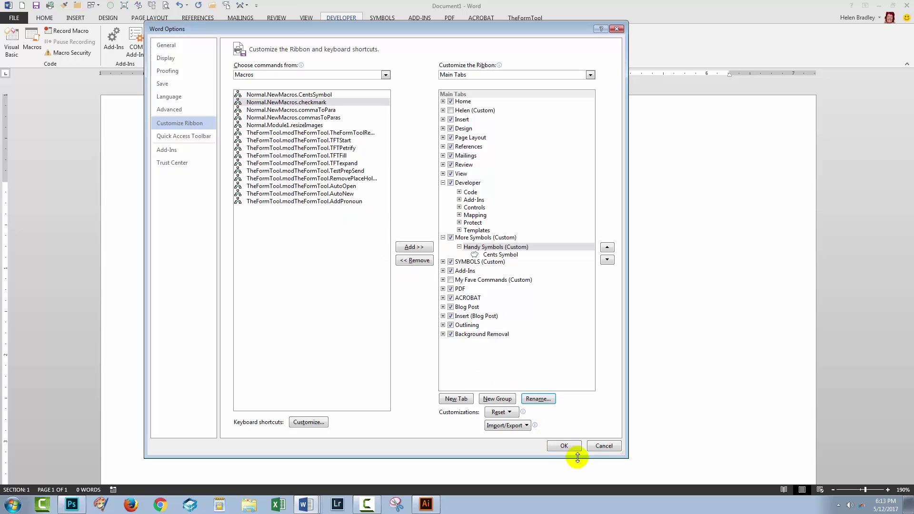
left_click(564, 445)
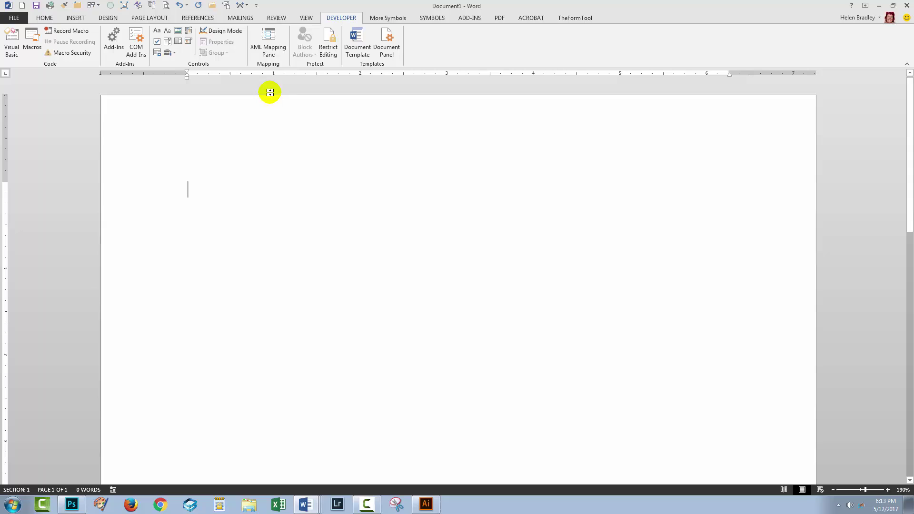
Insert two cent signs using the Cents Symbol button on the More Symbols tab
left_click(386, 19)
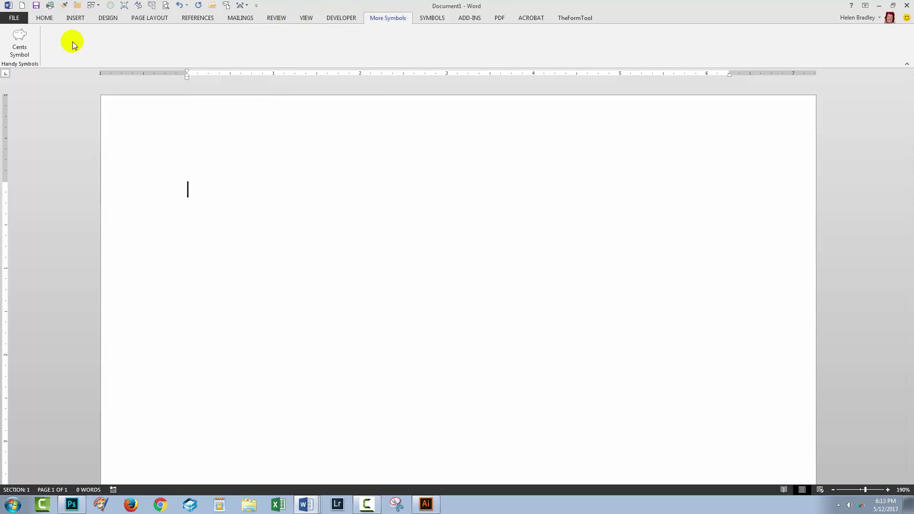
left_click(28, 48)
left_click(28, 47)
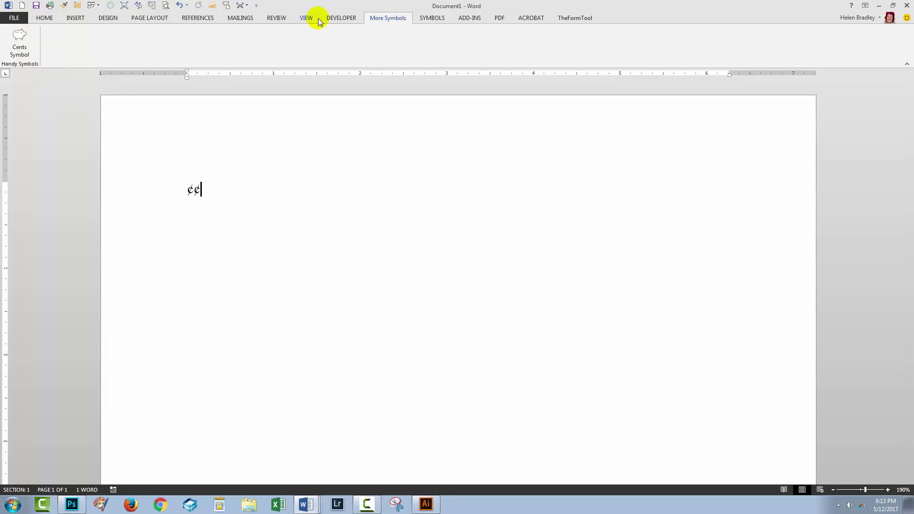
Start recording a macro named PoundsSign, cancelling the Quick Access Toolbar button assignment
left_click(339, 18)
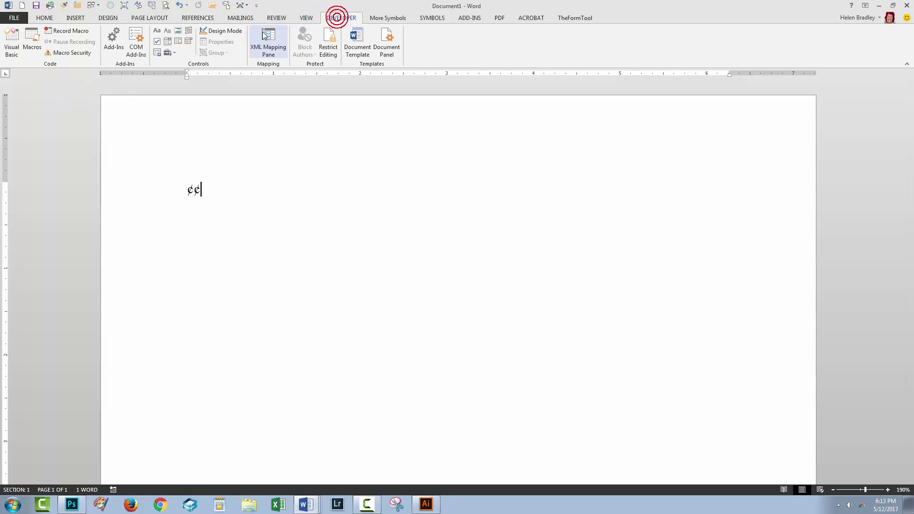
left_click(61, 33)
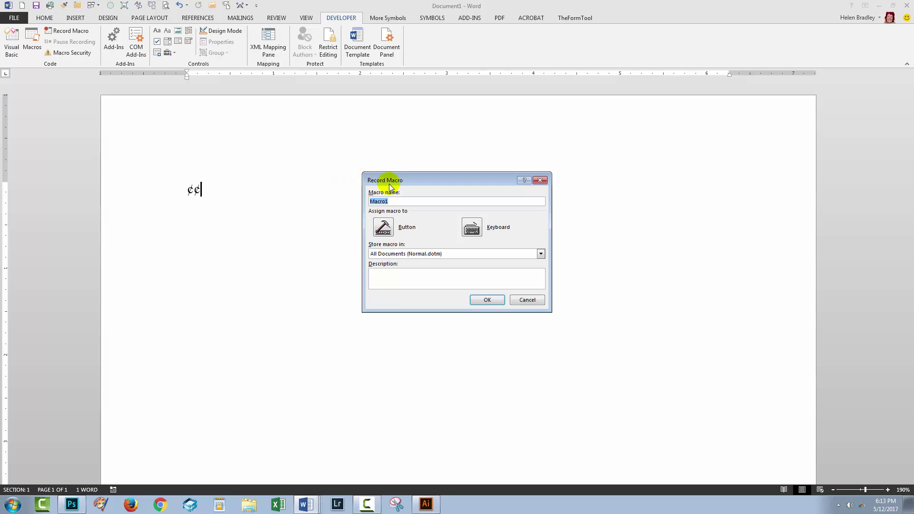
type("Pound")
type("sSign")
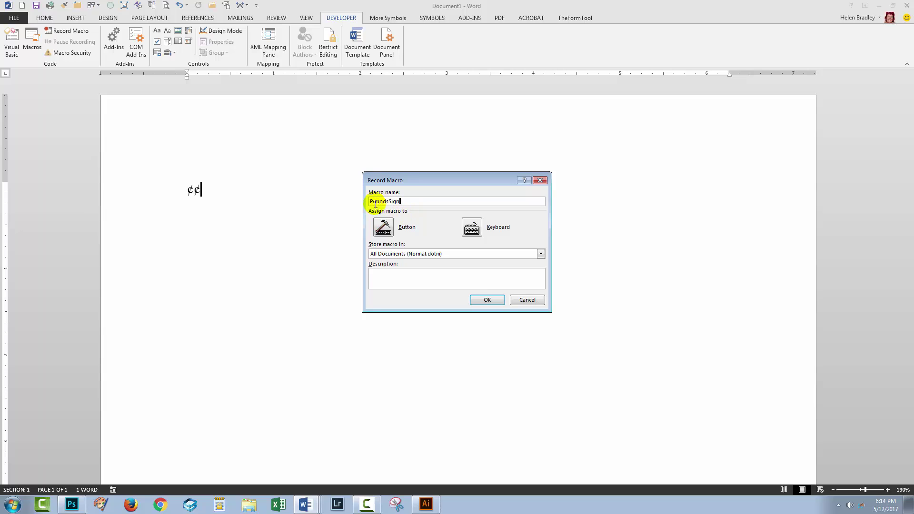
left_click(379, 231)
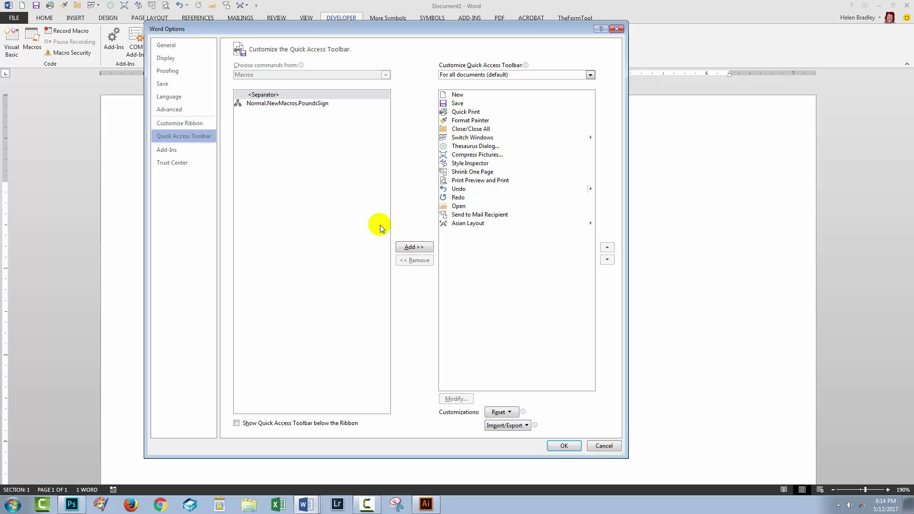
left_click(596, 446)
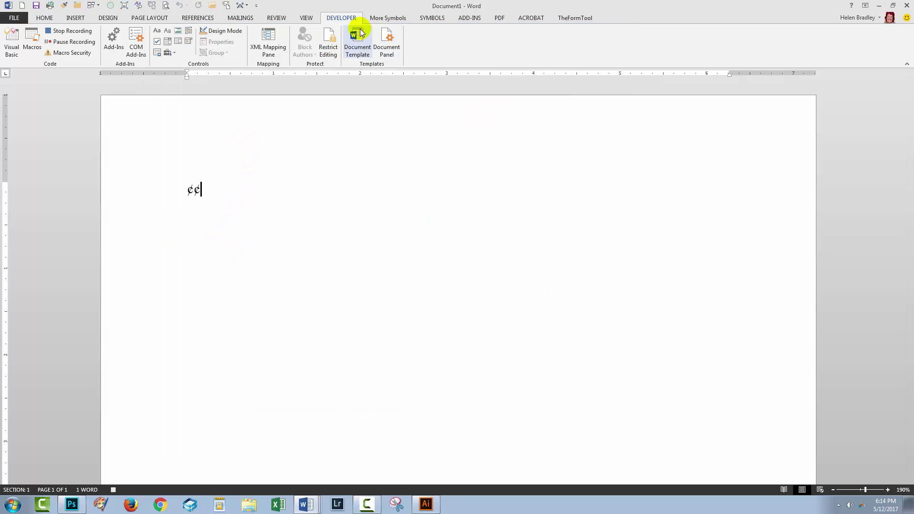
Insert a £ pound sign from More Symbols, then stop recording the PoundsSign macro
left_click(74, 18)
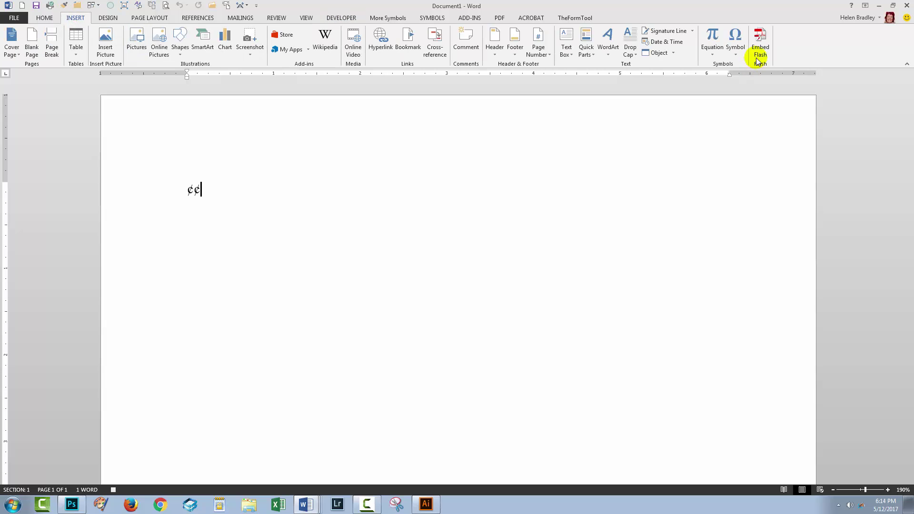
left_click(731, 41)
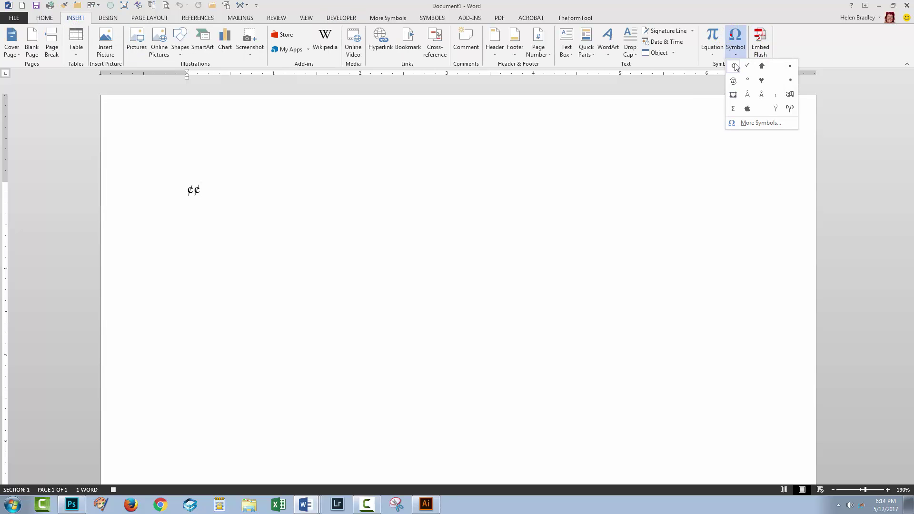
left_click(746, 123)
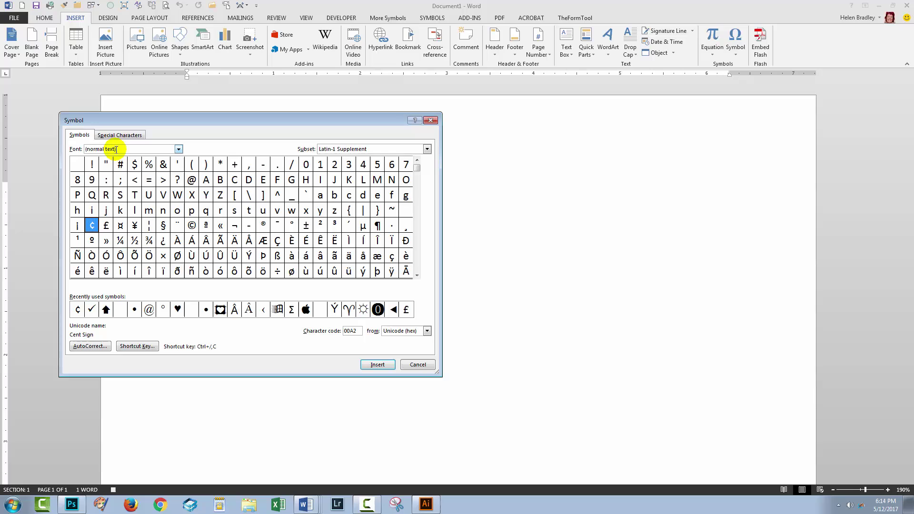
left_click(106, 225)
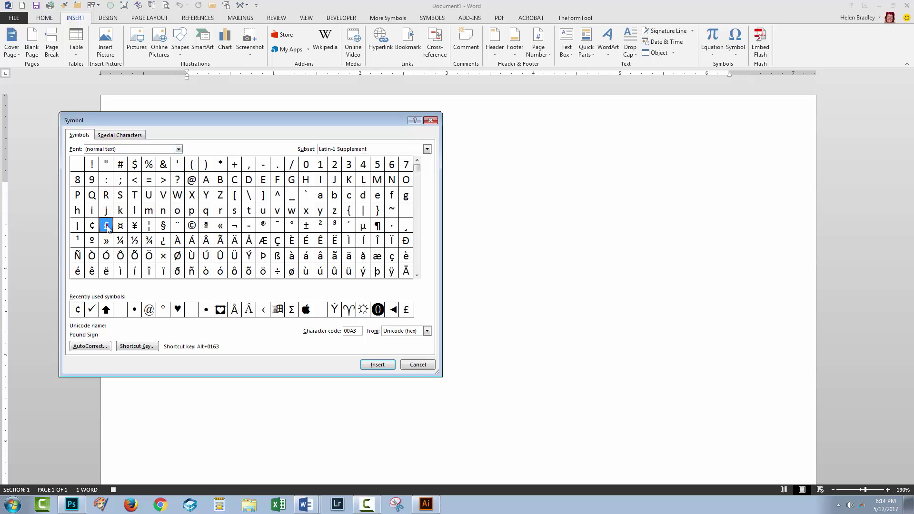
left_click(371, 365)
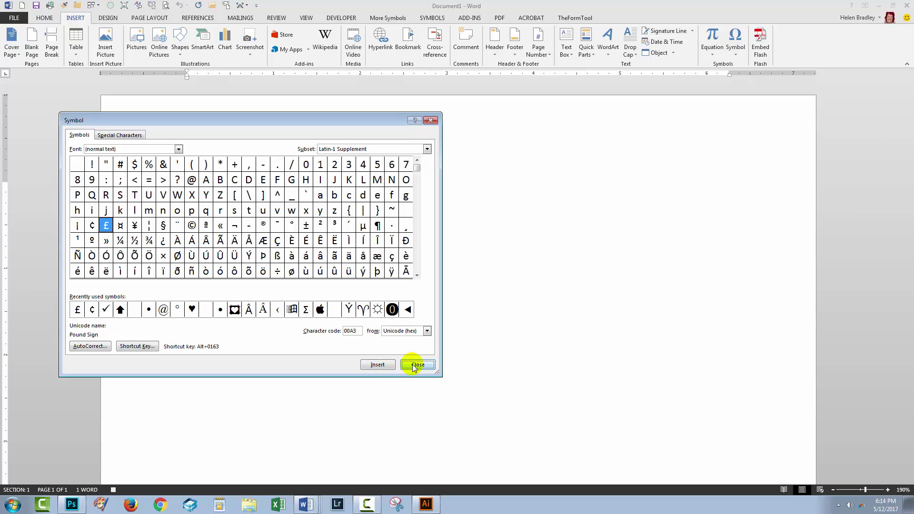
left_click(414, 365)
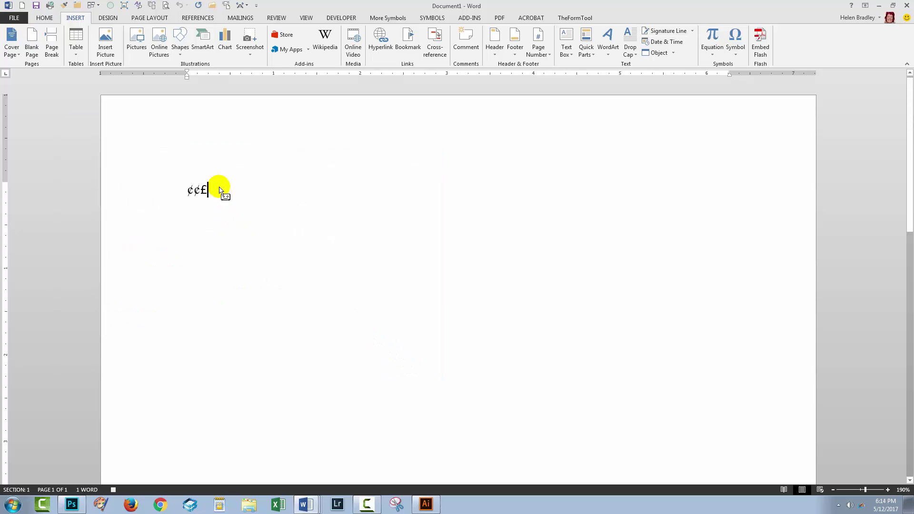
left_click(341, 18)
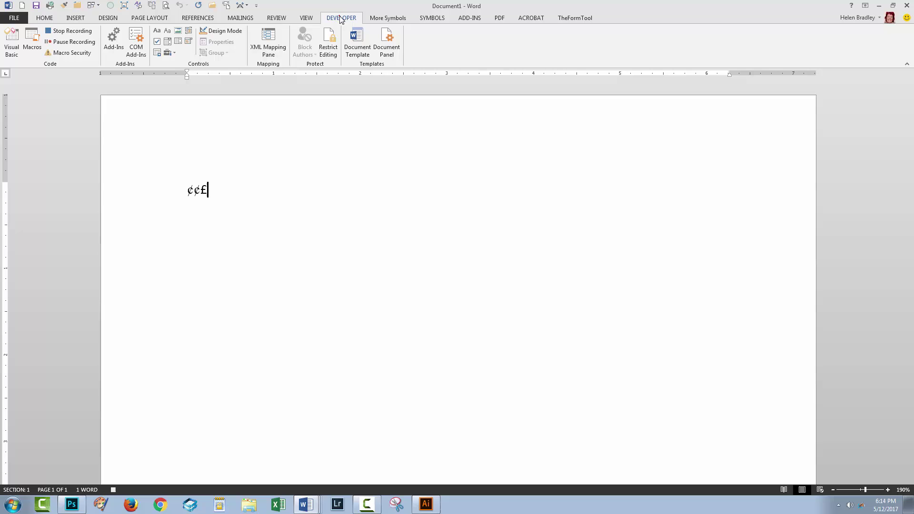
left_click(71, 31)
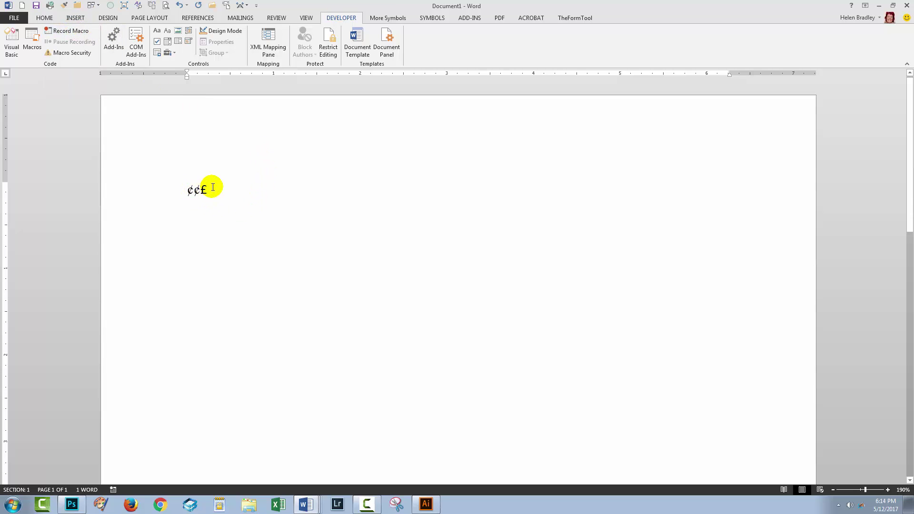
Delete the test symbols, then in Customize Ribbon expand More Symbols and select Handy Symbols
key("BackSpace")
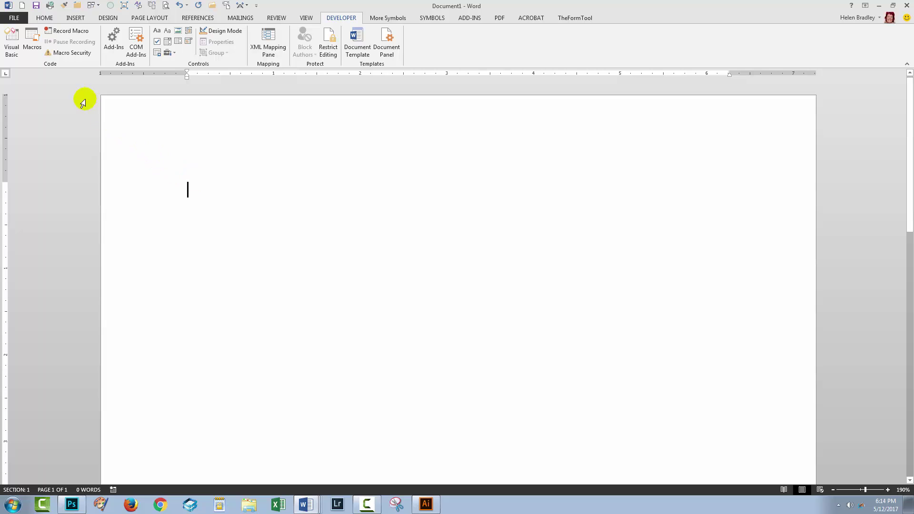
left_click(14, 19)
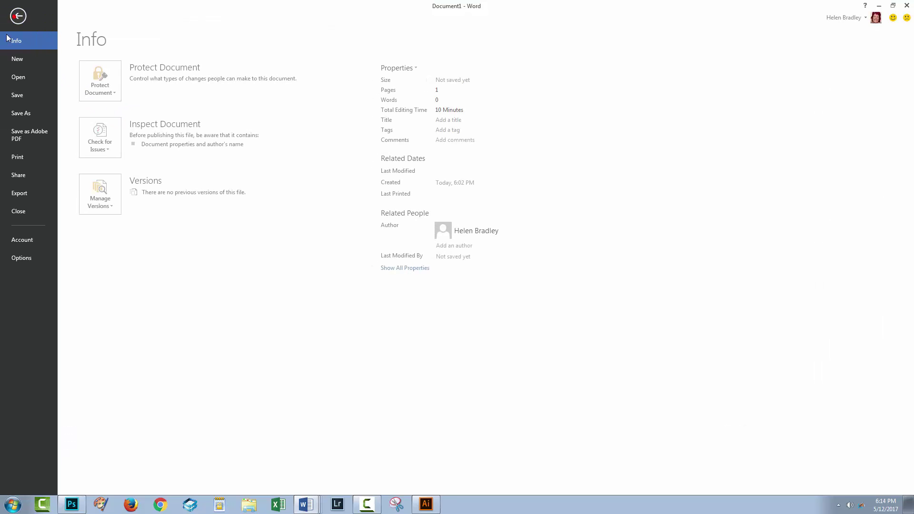
left_click(21, 257)
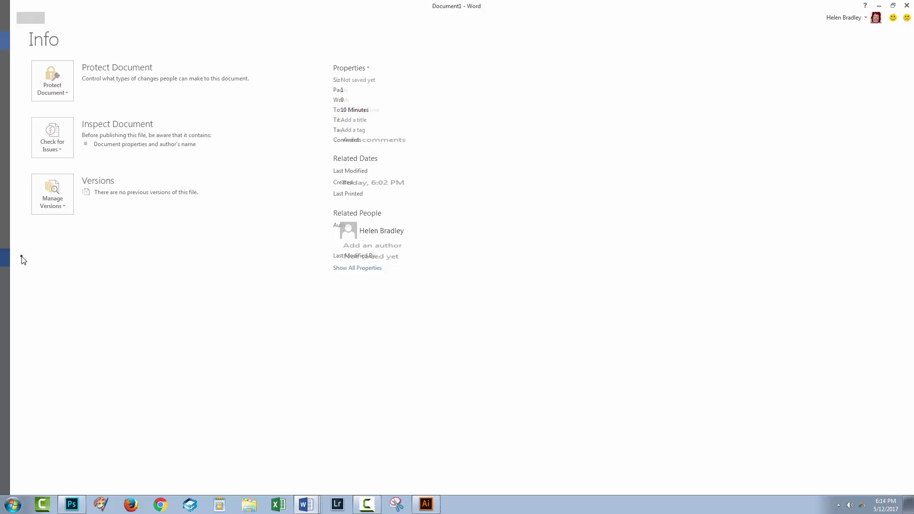
left_click(181, 124)
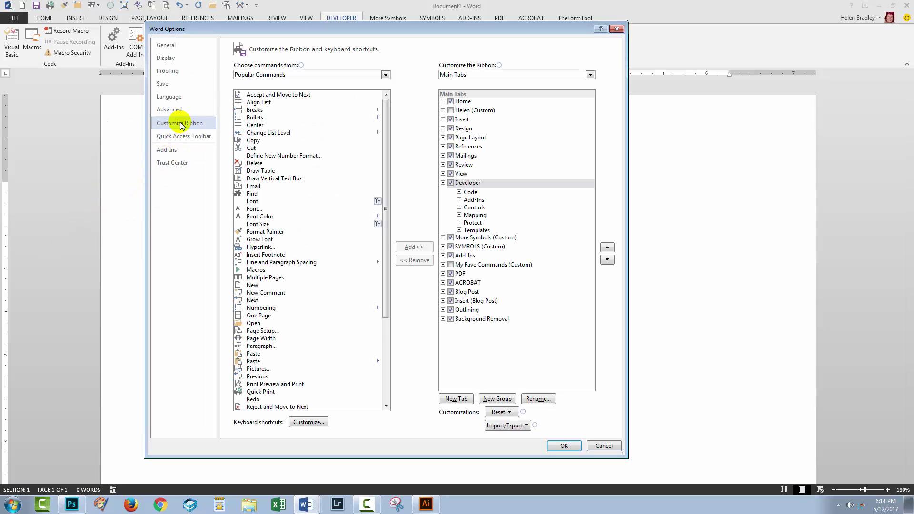
left_click(469, 238)
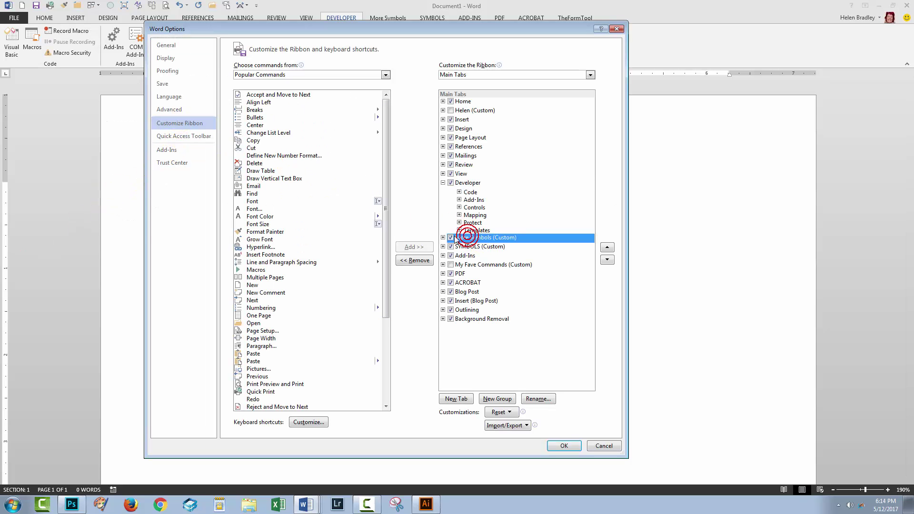
left_click(444, 238)
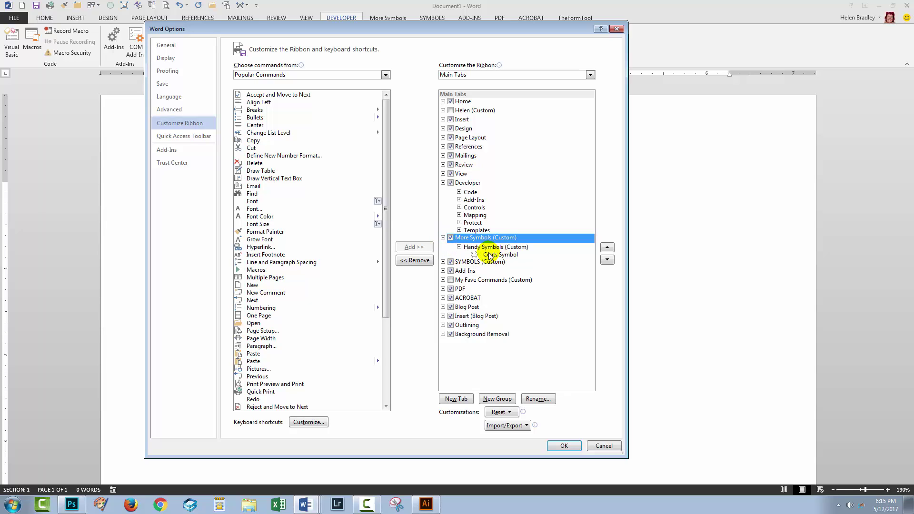
left_click(494, 247)
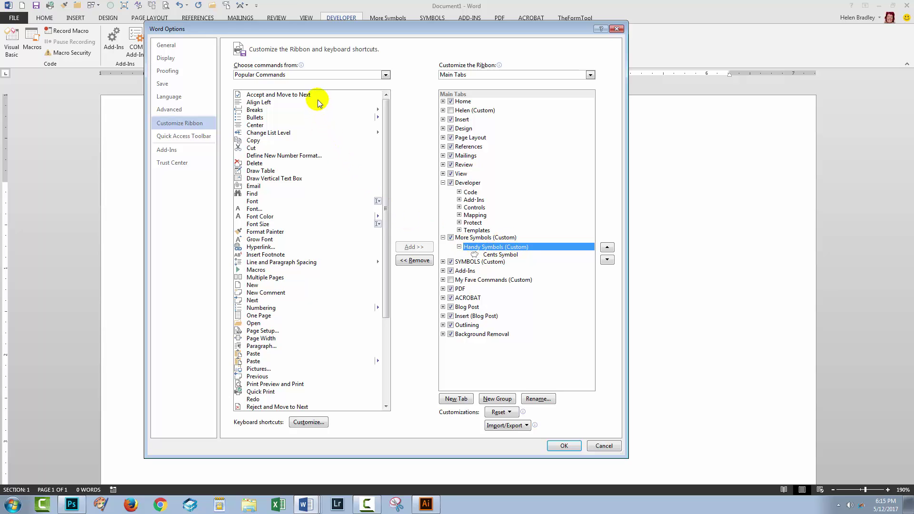
Add the Normal.NewMacros.PoundsSign macro to the Handy Symbols group
left_click(300, 74)
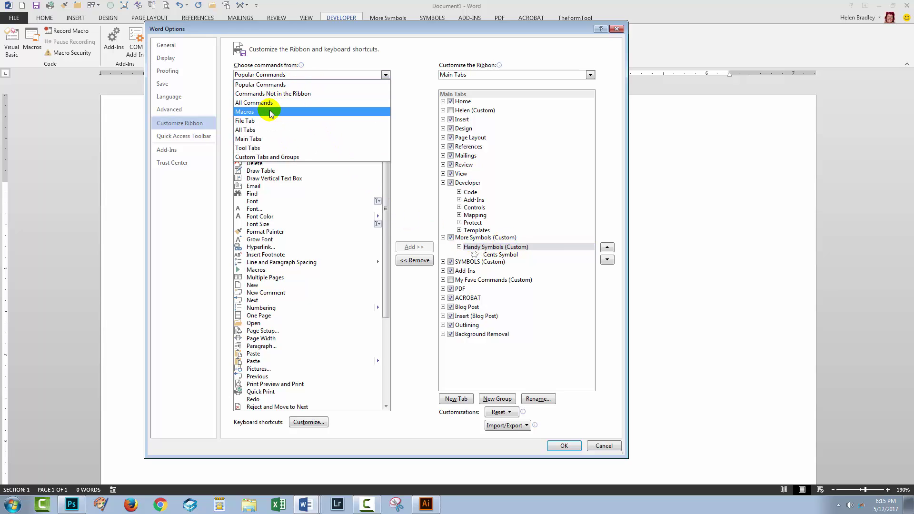
left_click(270, 111)
left_click(314, 95)
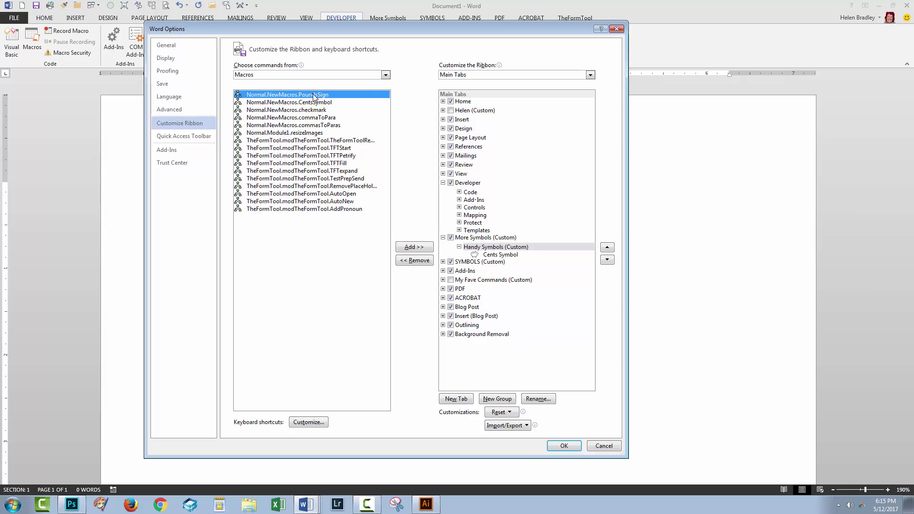
left_click(408, 247)
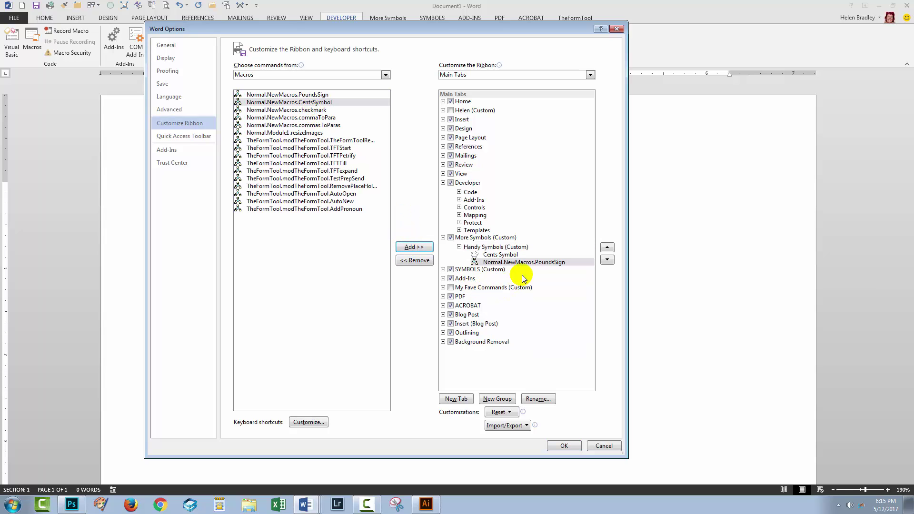
Rename the PoundsSign entry to Pounds Sign and give it the dollar sign icon
left_click(538, 399)
left_click_drag(412, 291, 257, 252)
key("Delete")
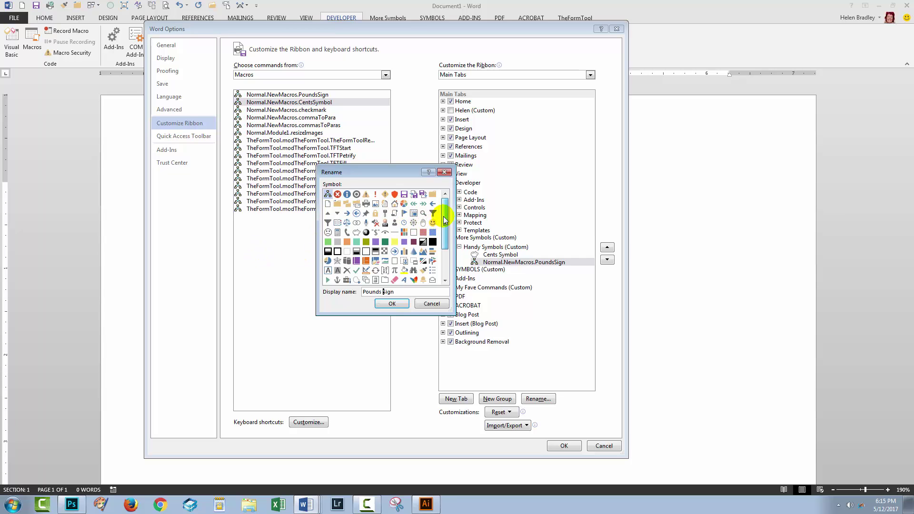
scroll(445, 220, "down", 1)
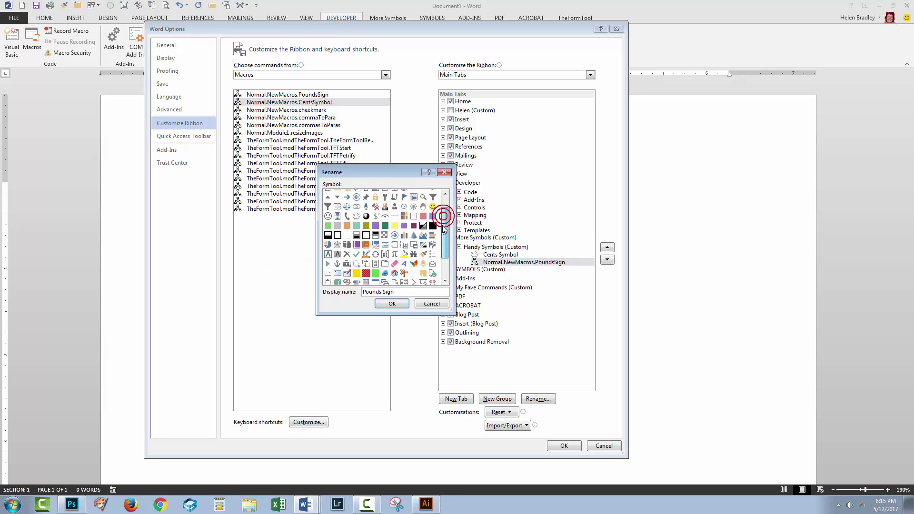
left_click(385, 305)
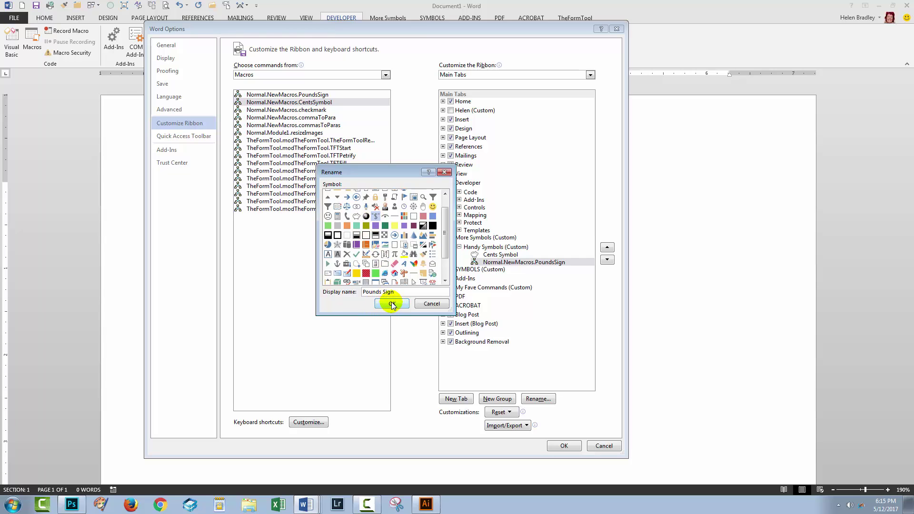
left_click(392, 304)
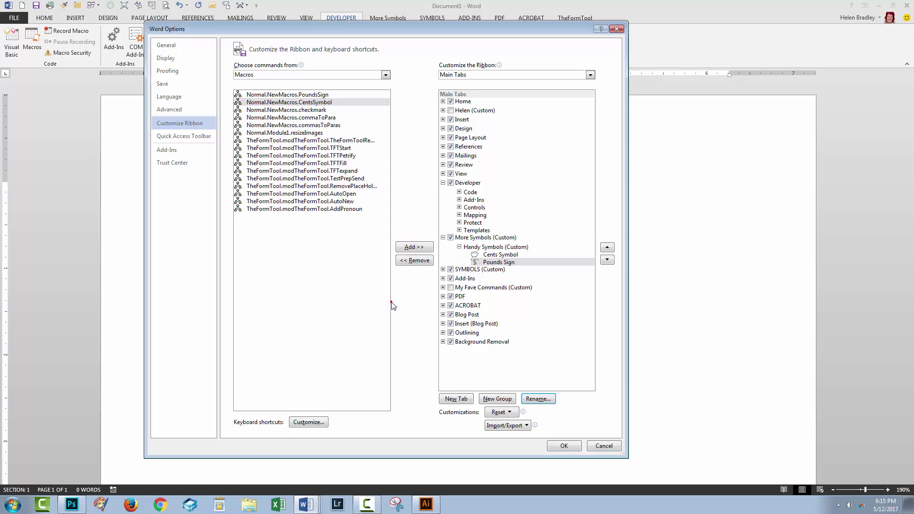
Save the ribbon customization, then insert £ and ¢ with the Pounds Sign and Cents Symbol buttons
left_click(564, 446)
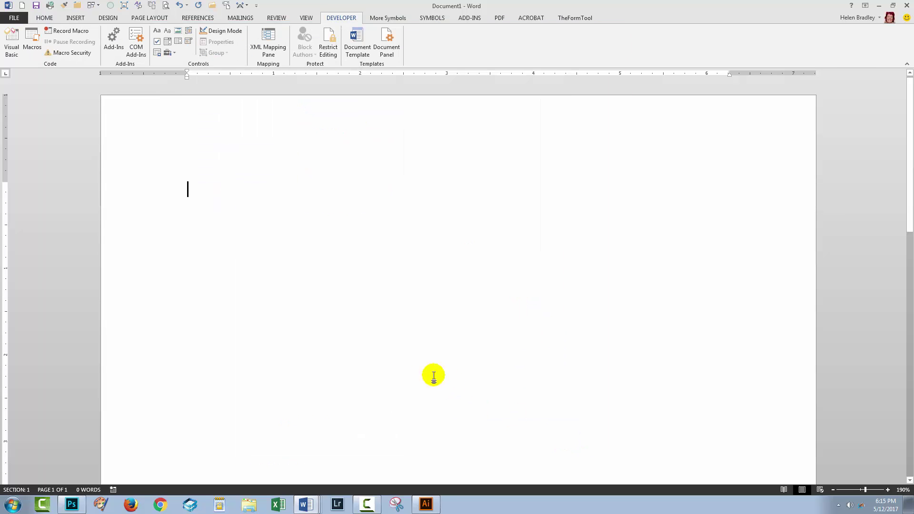
left_click(392, 21)
left_click(17, 52)
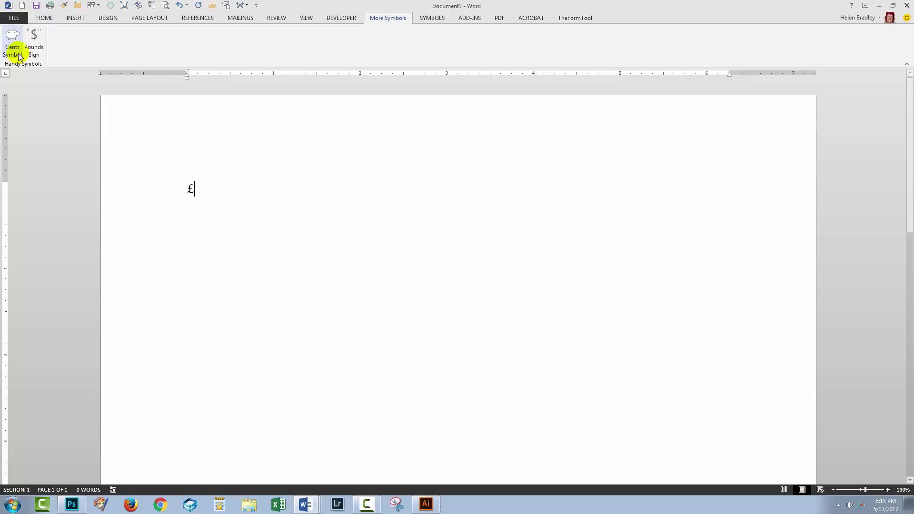
left_click(18, 55)
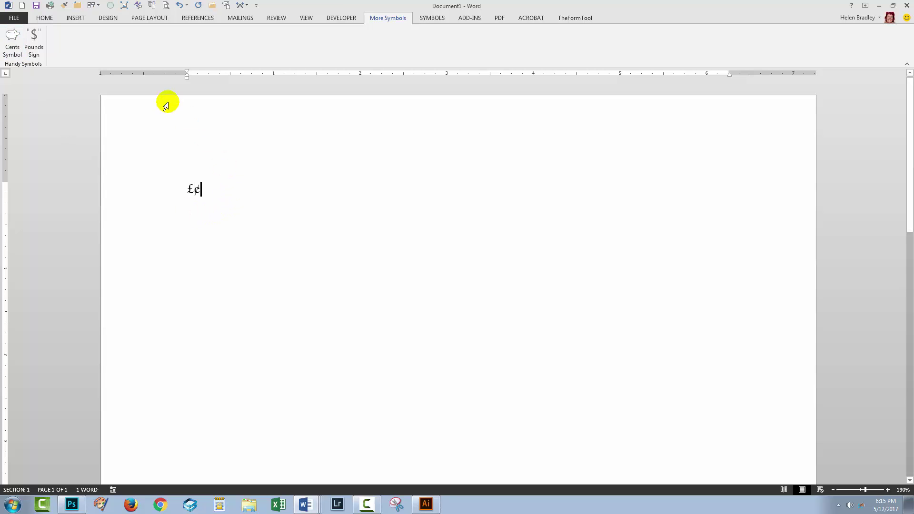
left_click(46, 20)
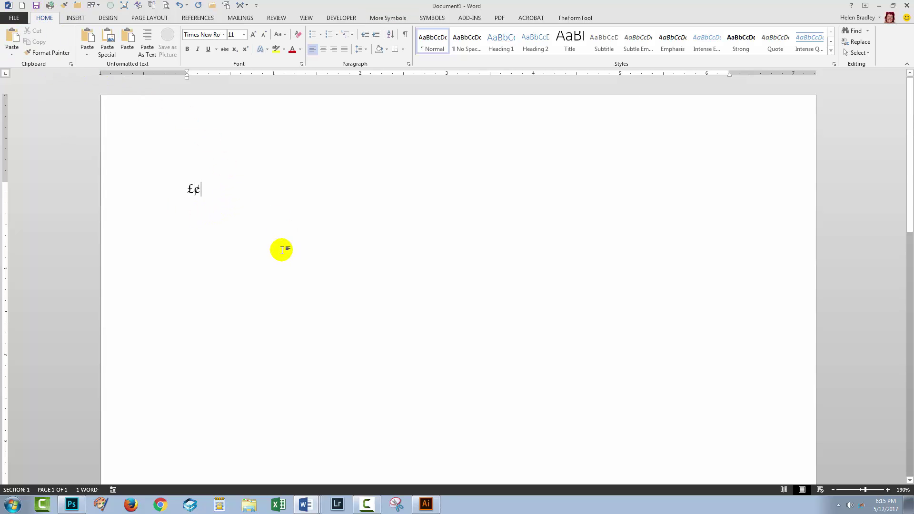